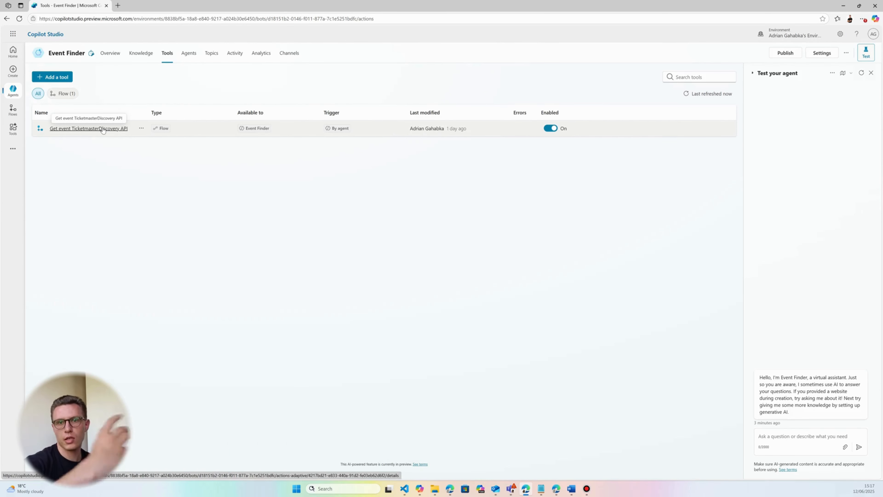
Step: In the Get event TicketmasterDiscovery API tool, set asking the end user before running to Yes, using a specific response
click(103, 129)
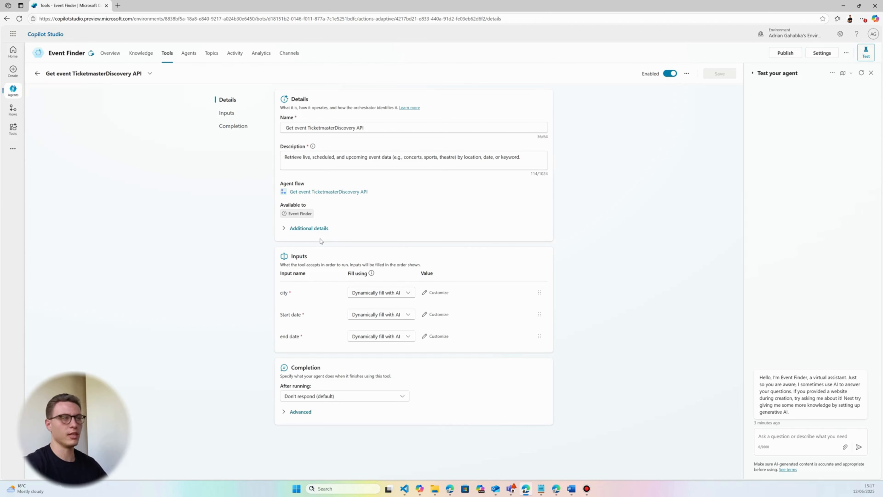
click(309, 228)
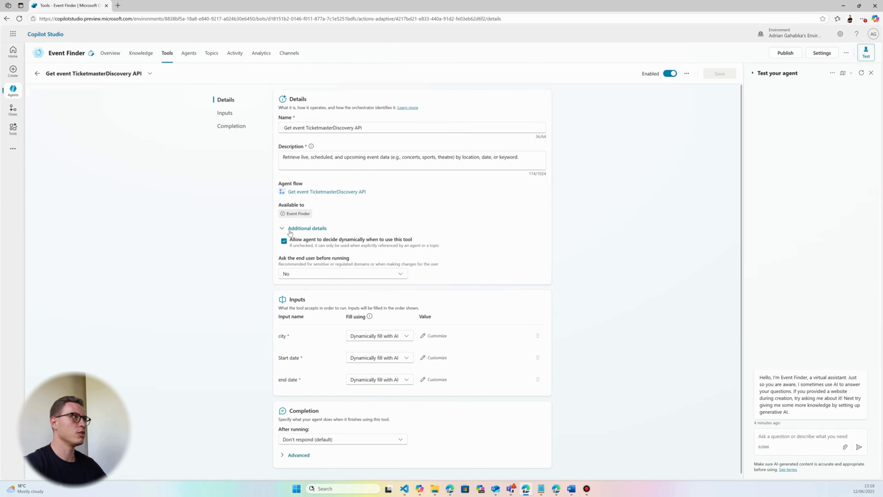
click(306, 273)
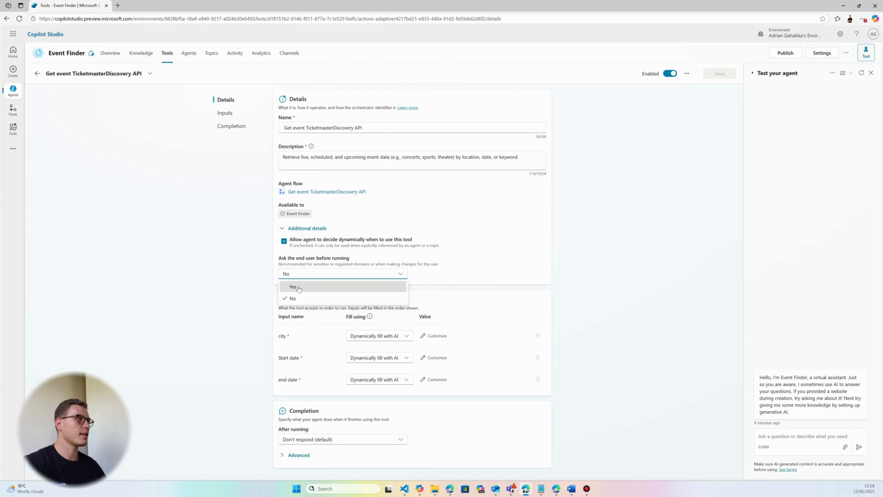
click(298, 286)
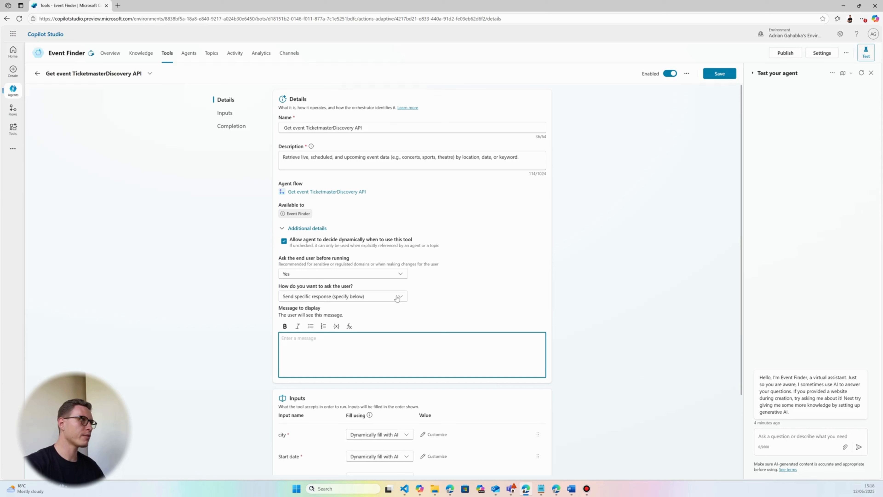
click(311, 298)
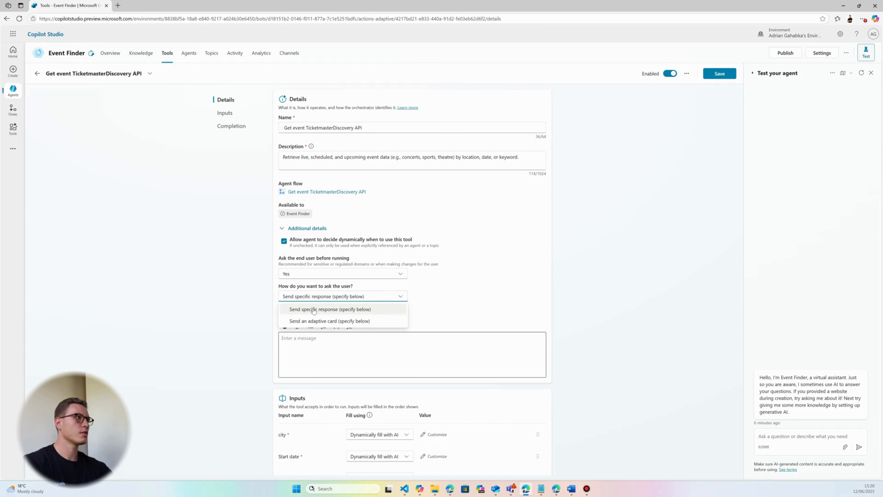
click(314, 309)
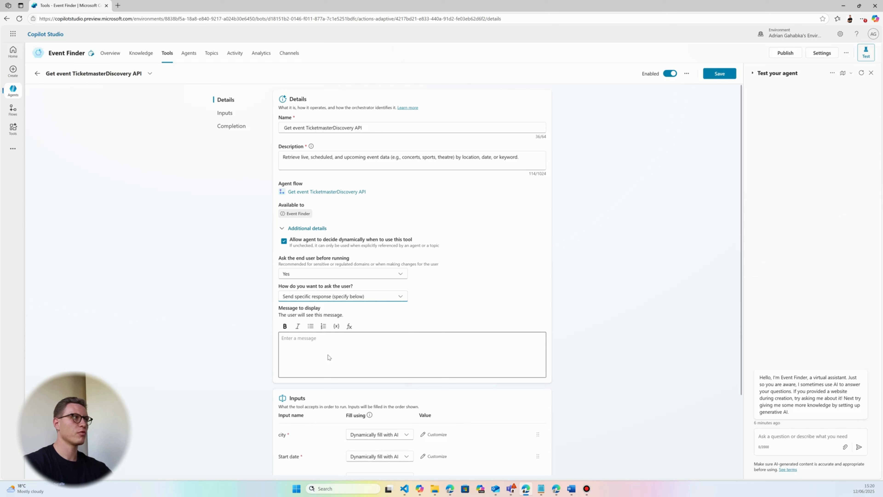
Step: Enter the confirmation message "This API is incurring costs. Are you sure you want to proceed?" and save the tool
click(311, 339)
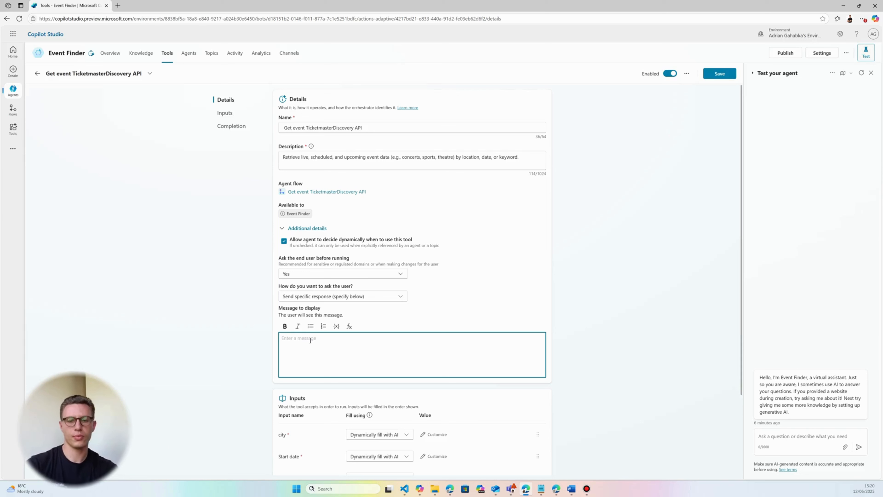
text(This)
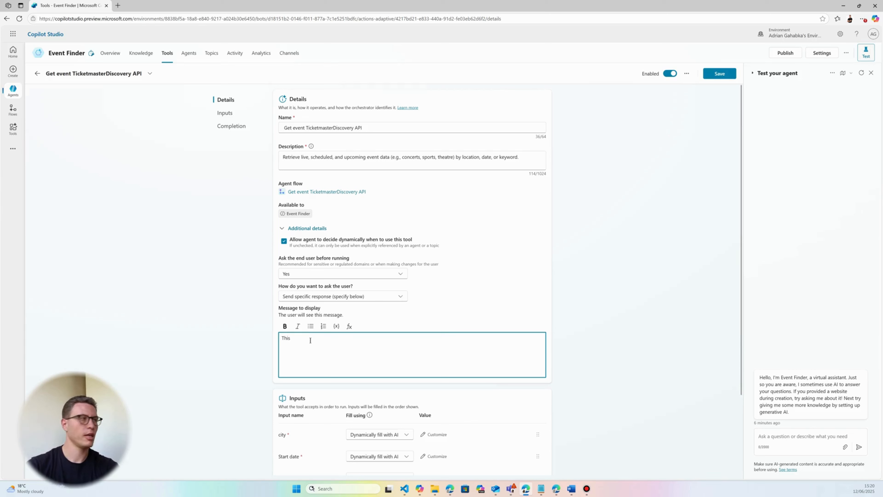
text( API is incur)
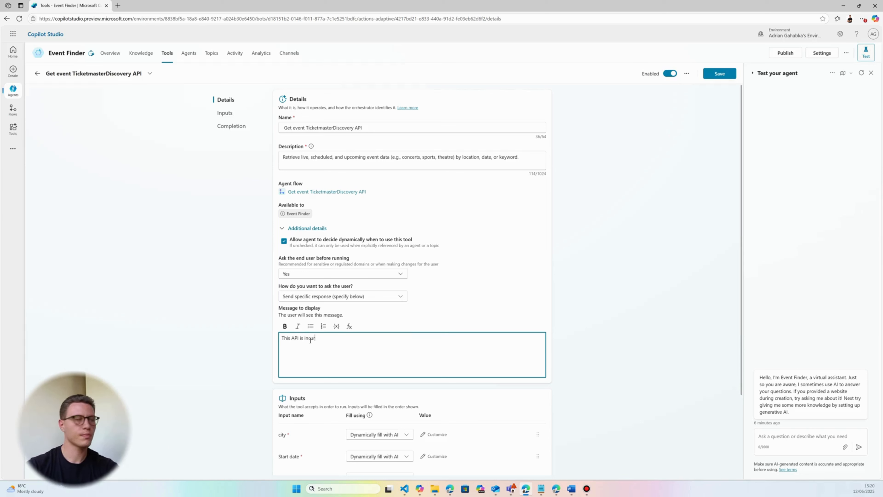
text(ring costs )
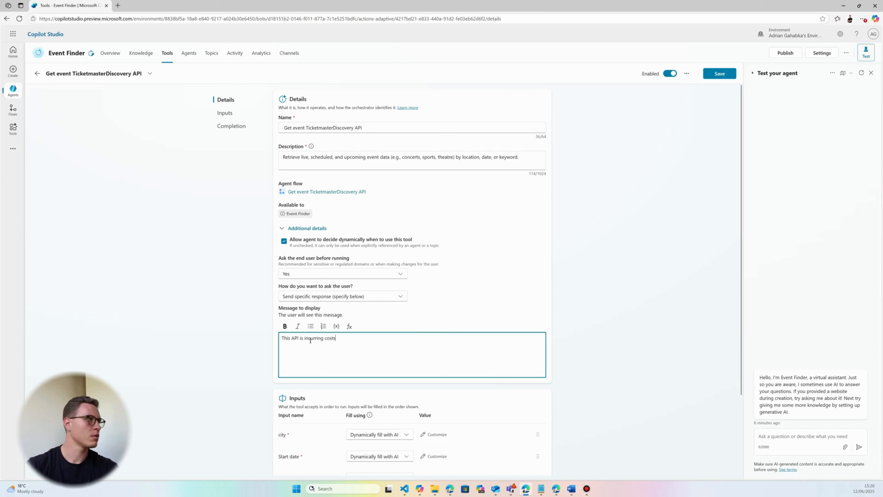
text(. A)
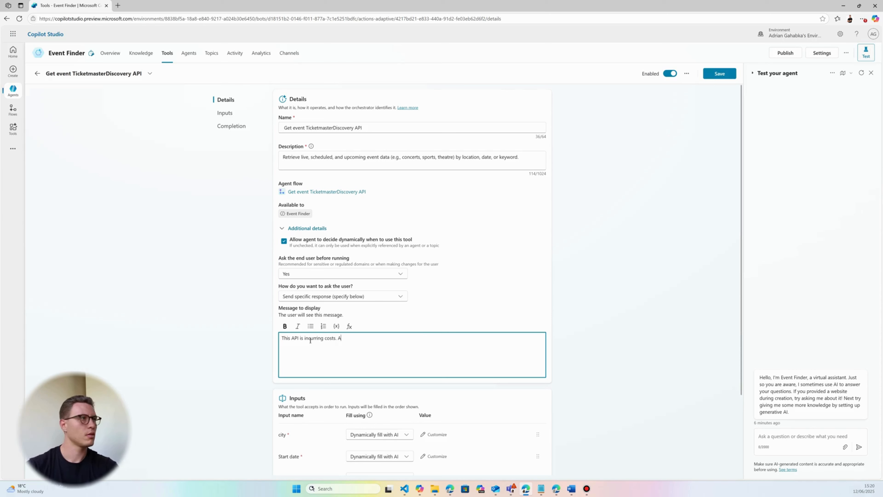
text(re you sure )
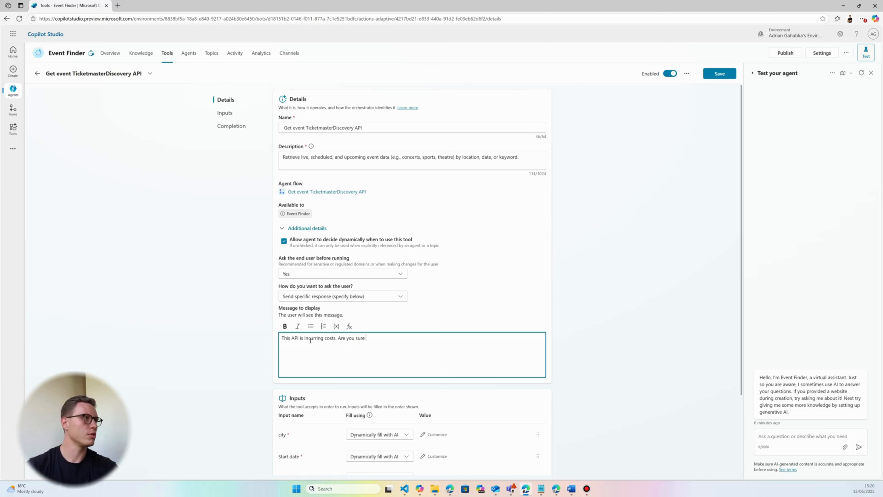
text(you wan)
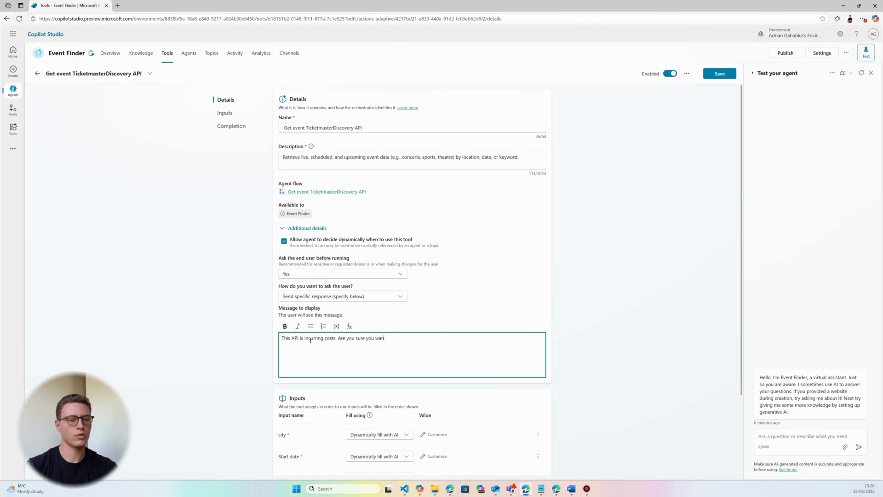
text(t to proce)
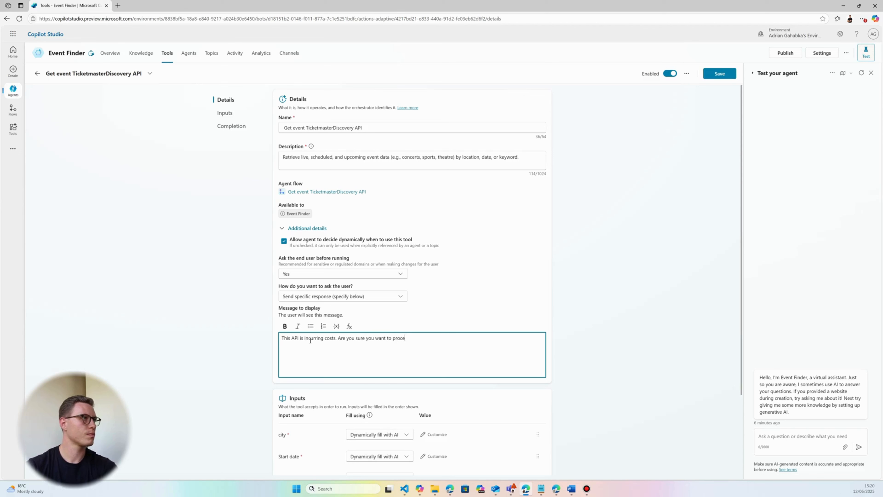
text(ed?)
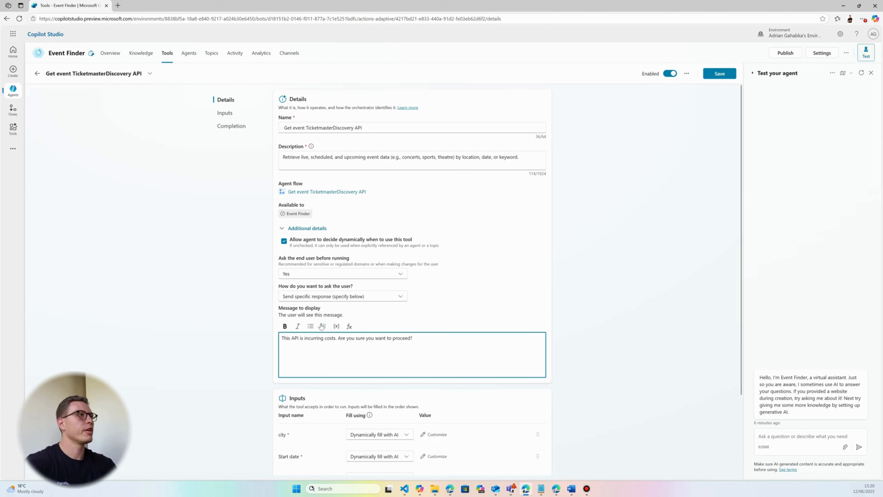
click(731, 75)
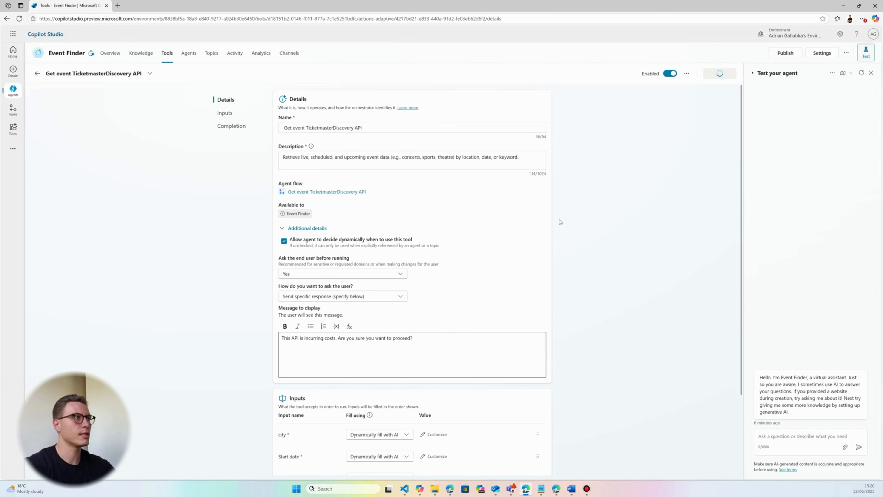
click(459, 338)
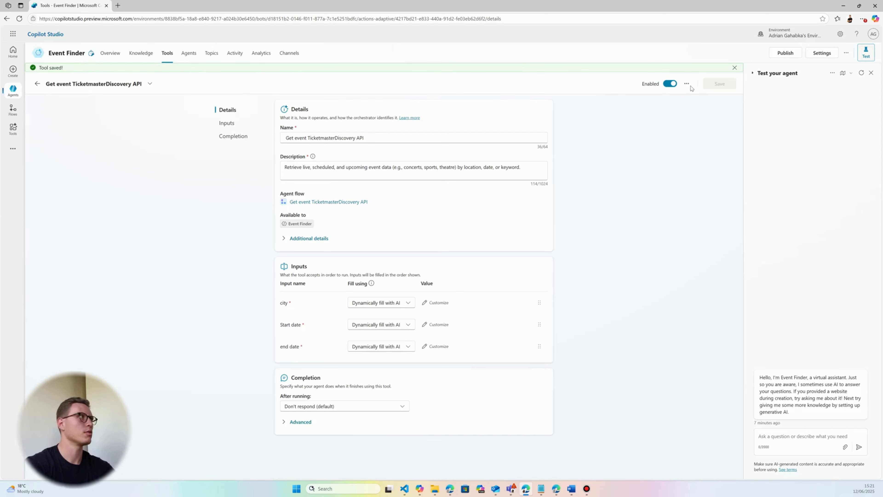
Step: In a fresh test chat, ask "What are the events on 13.06.2025 in Amsterdam" and answer the confirmation question with "Yes"
click(859, 74)
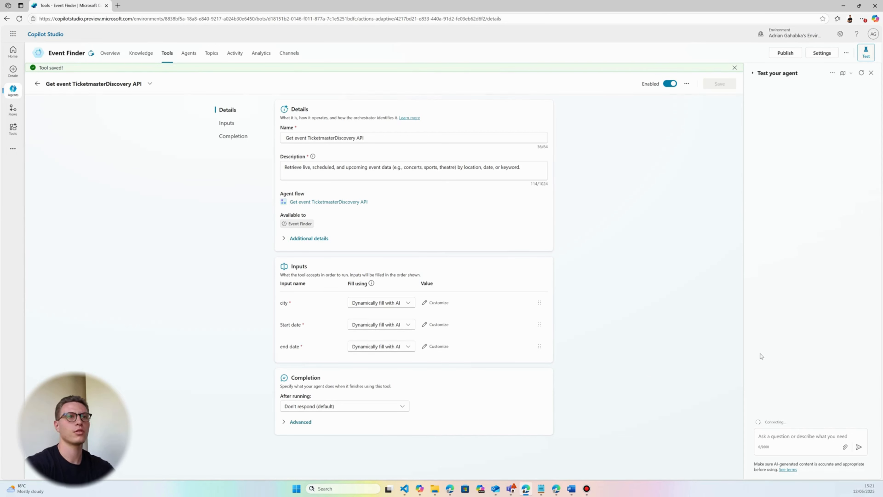
click(802, 436)
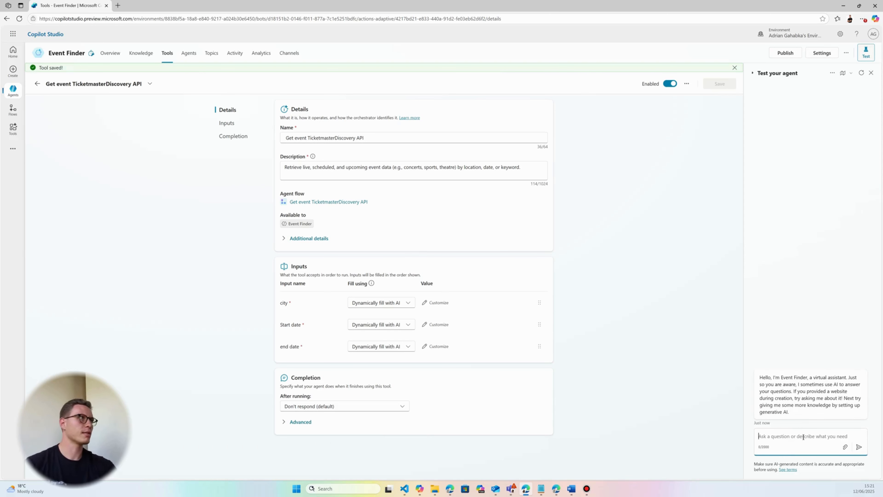
text(Wha)
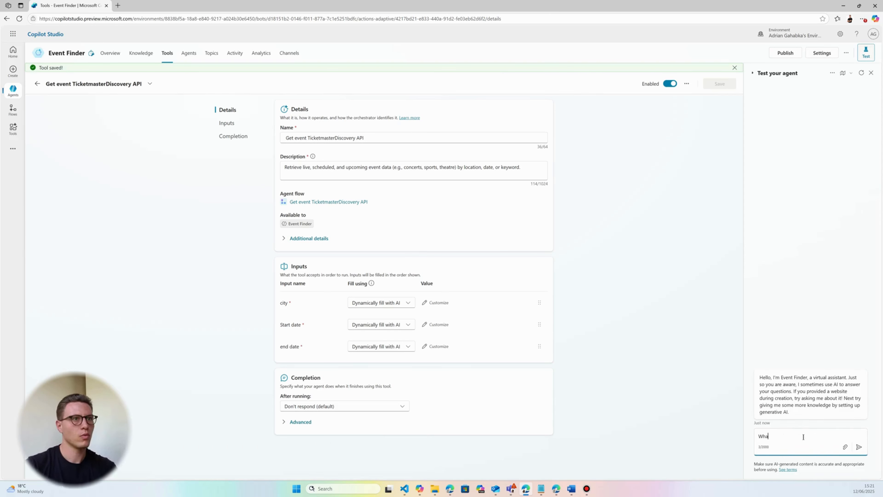
text(t are the )
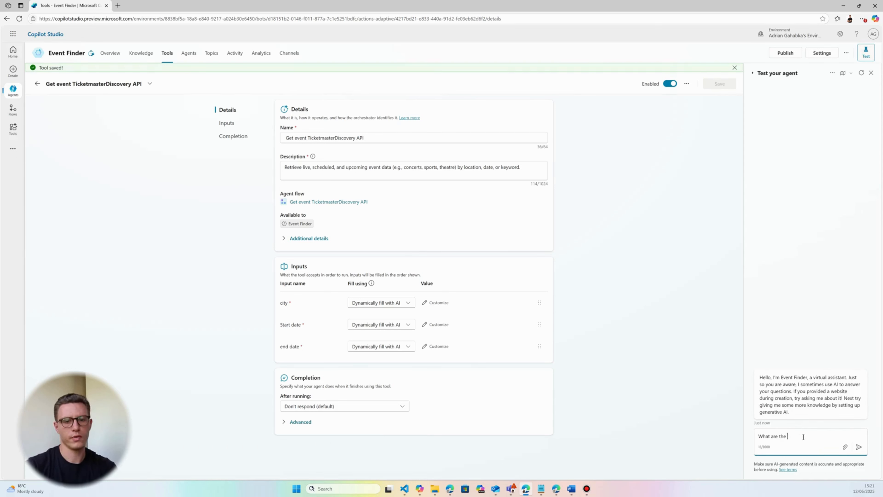
text(events in )
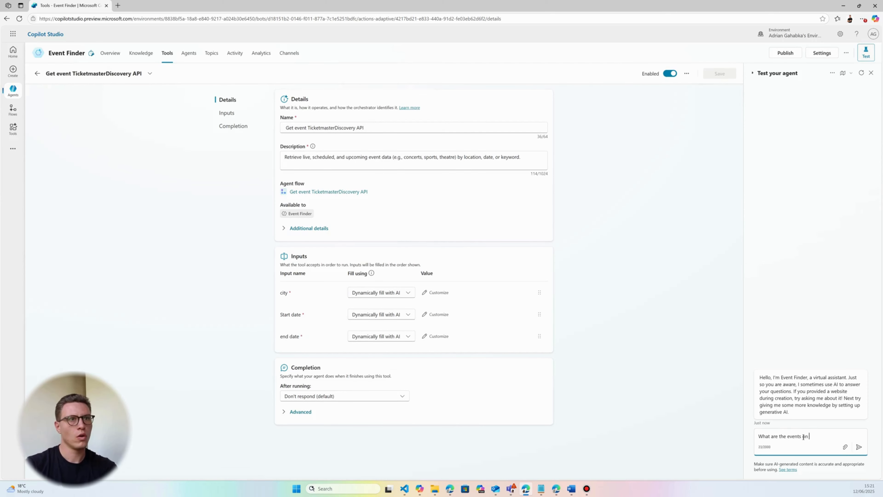
text(13)
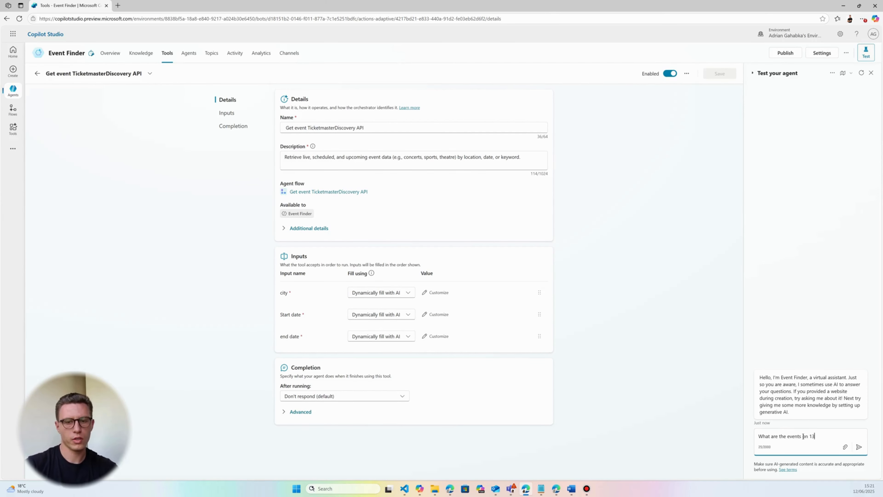
text(.06.)
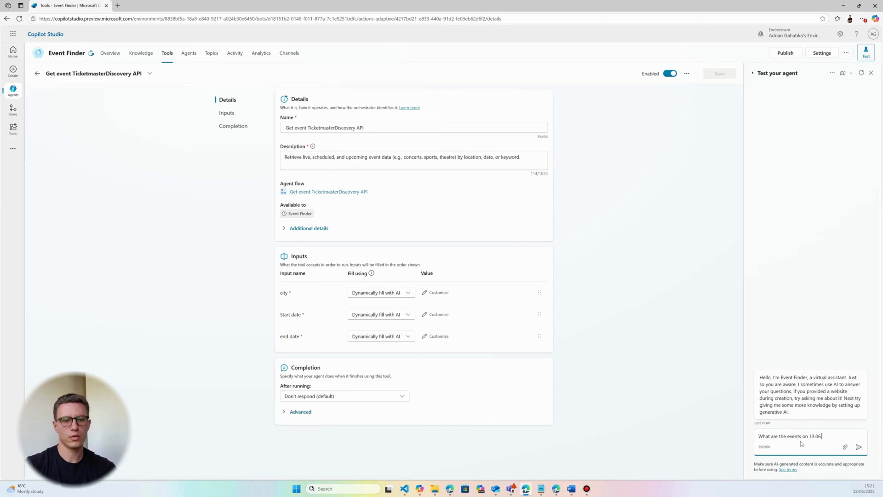
text(2025 in Ams)
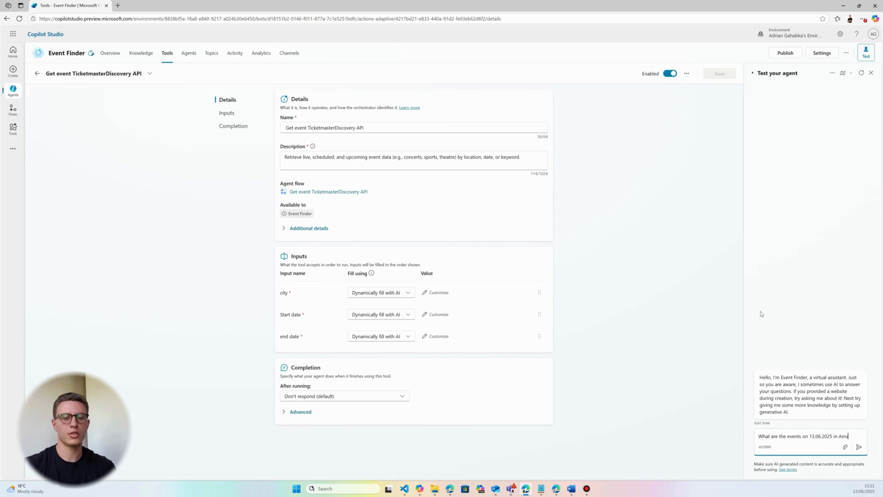
text(terdam)
key(Return)
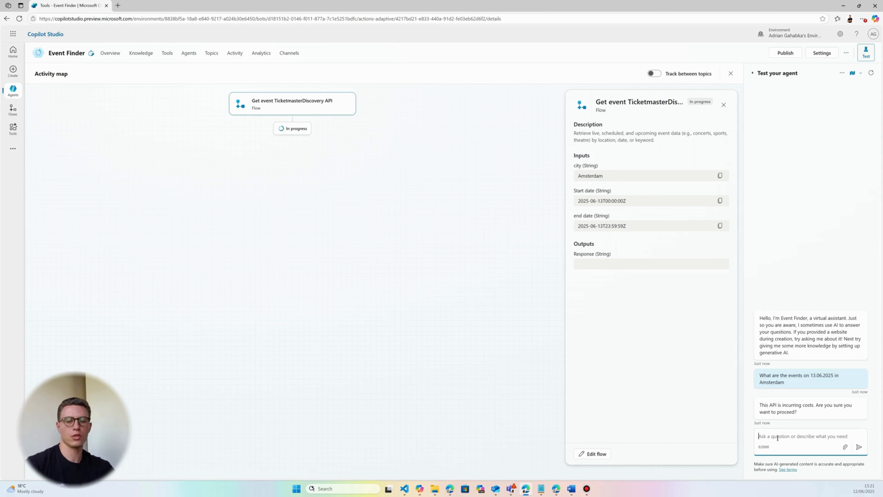
text(Yes)
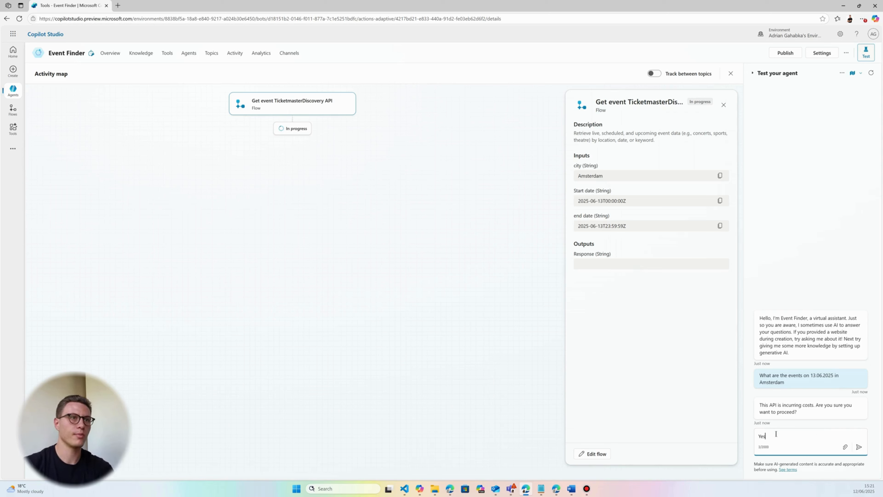
key(Return)
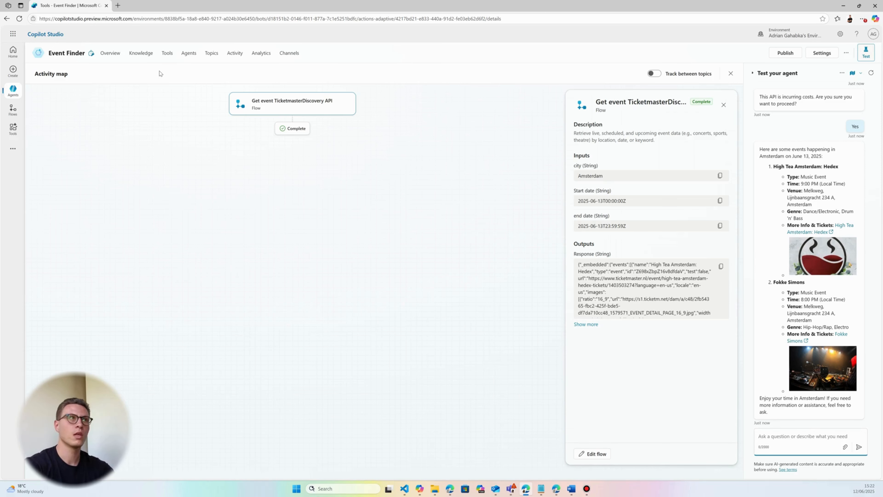
Step: Reopen the Get event TicketmasterDiscovery API tool, expand its additional details and clear the existing confirmation message
click(165, 58)
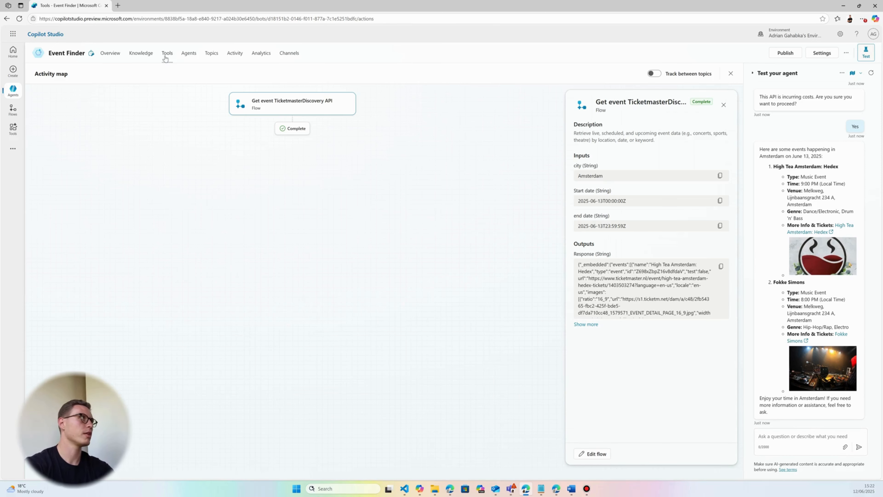
click(105, 131)
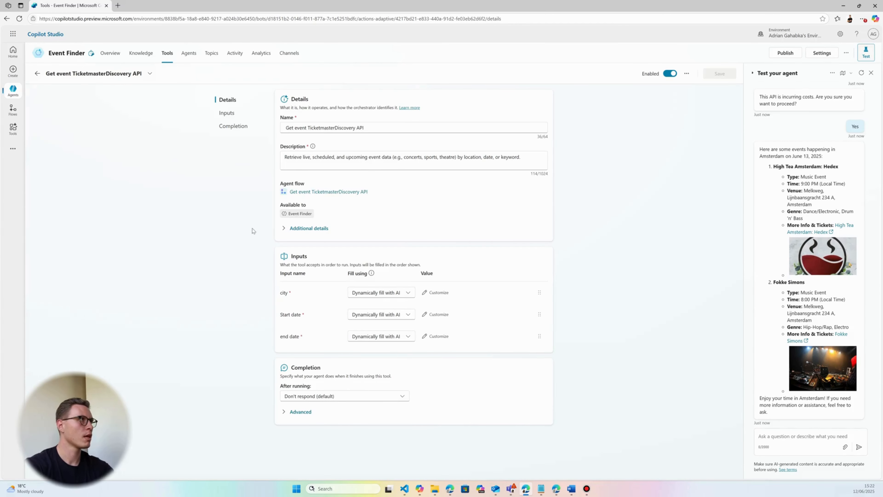
click(319, 228)
drag(436, 348, 334, 347)
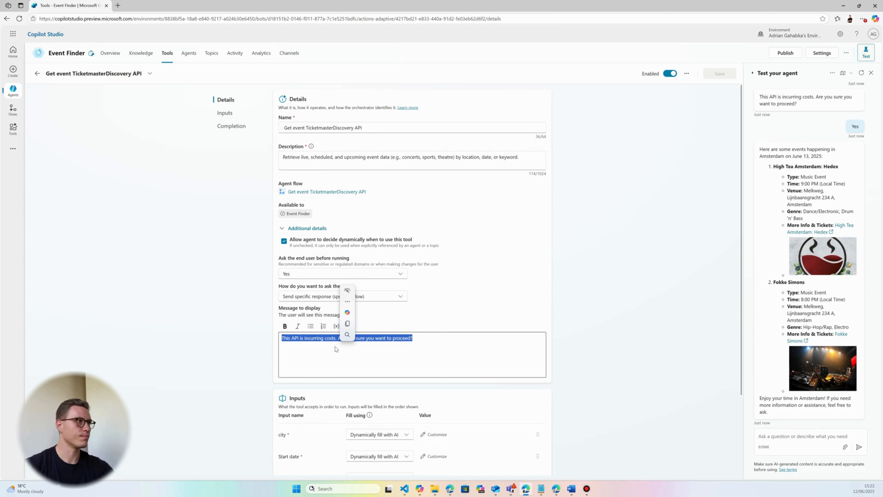
key(BackSpace)
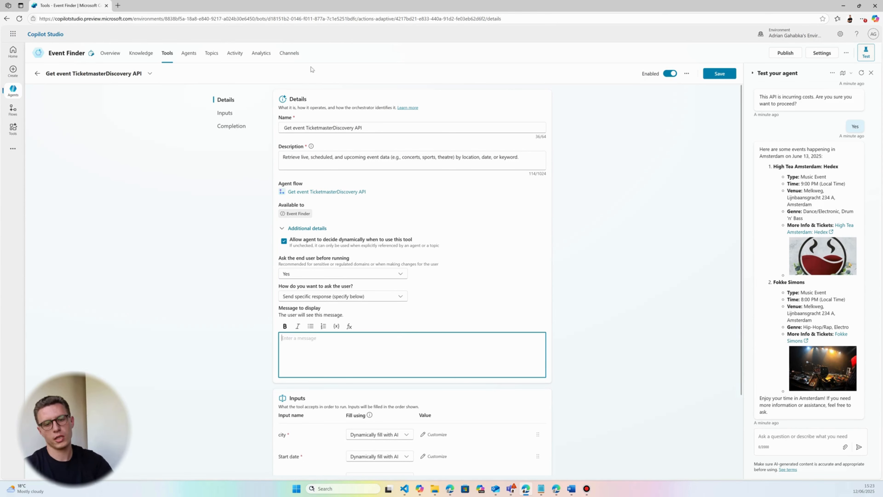
Step: Enter "We want to execute the API call with the following details:" as the first line of the confirmation message
text(We )
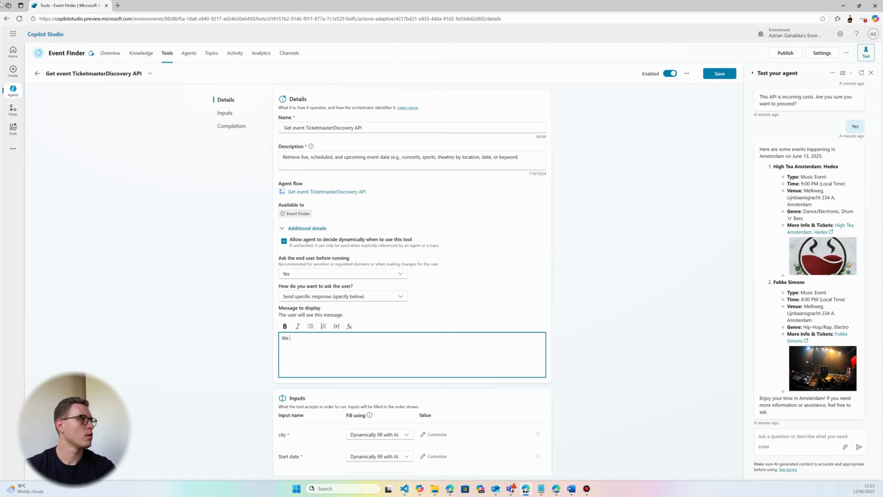
text(wan)
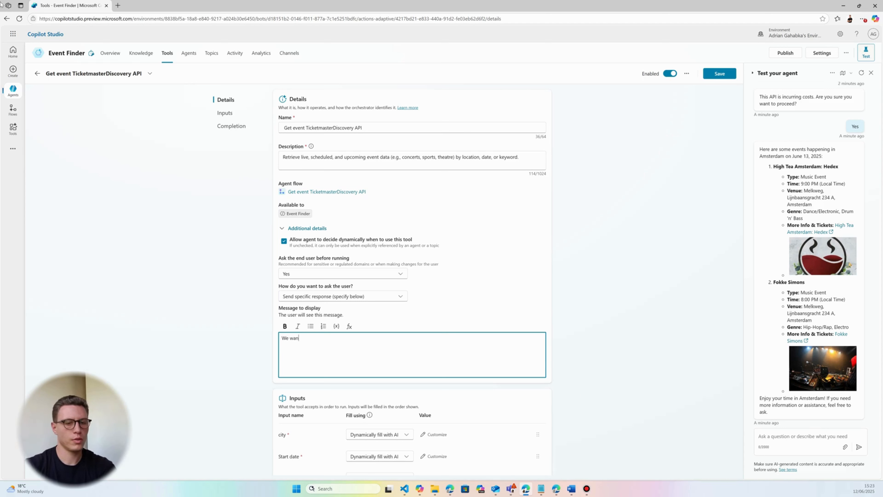
text(t to execu)
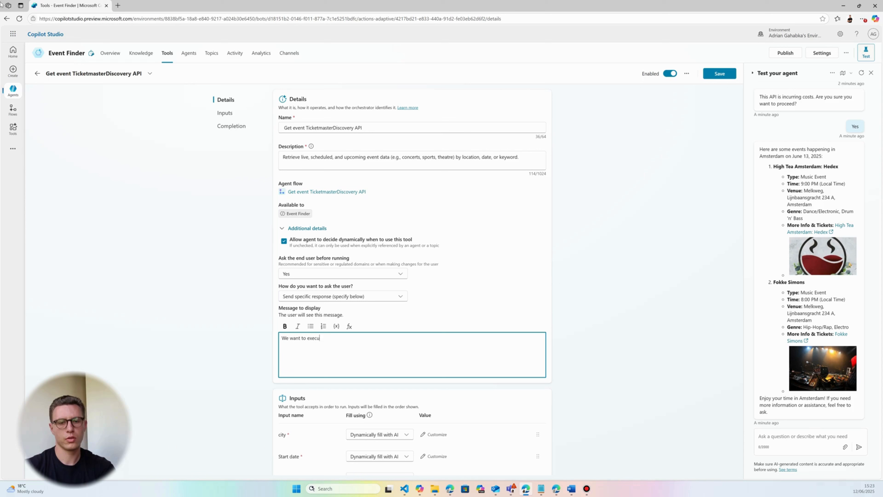
text(te the API)
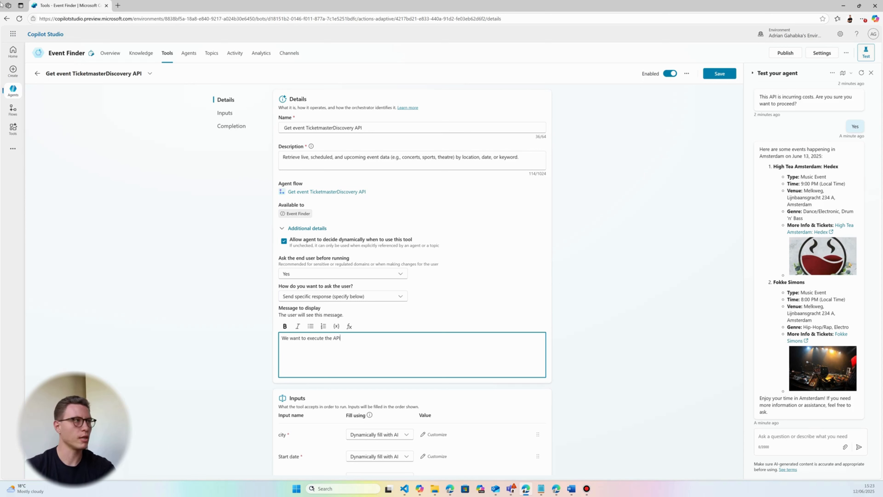
text(l wi)
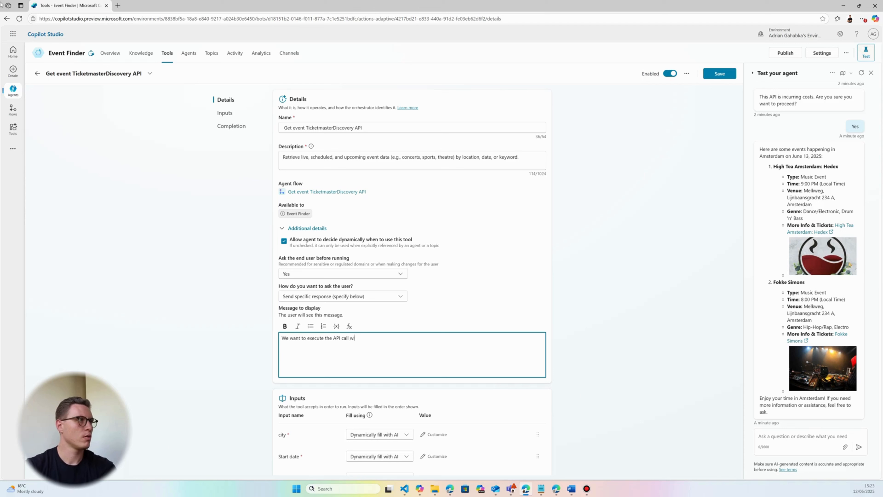
text(th the follow)
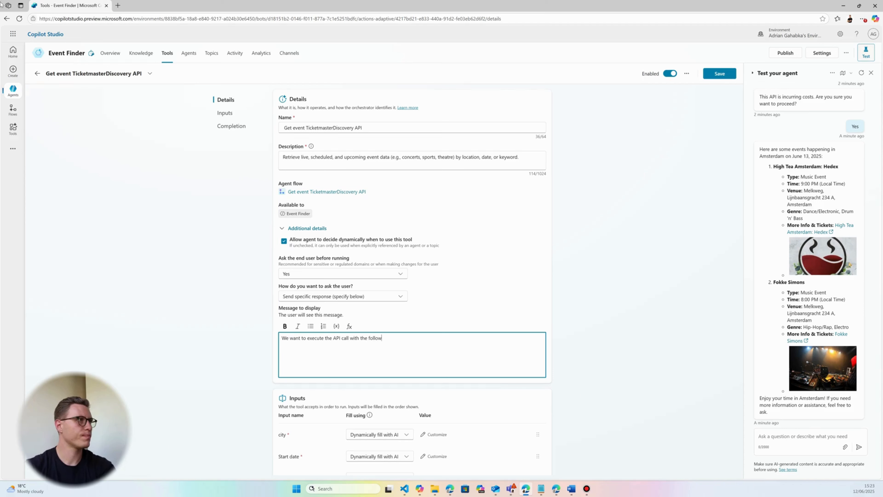
text(ing details)
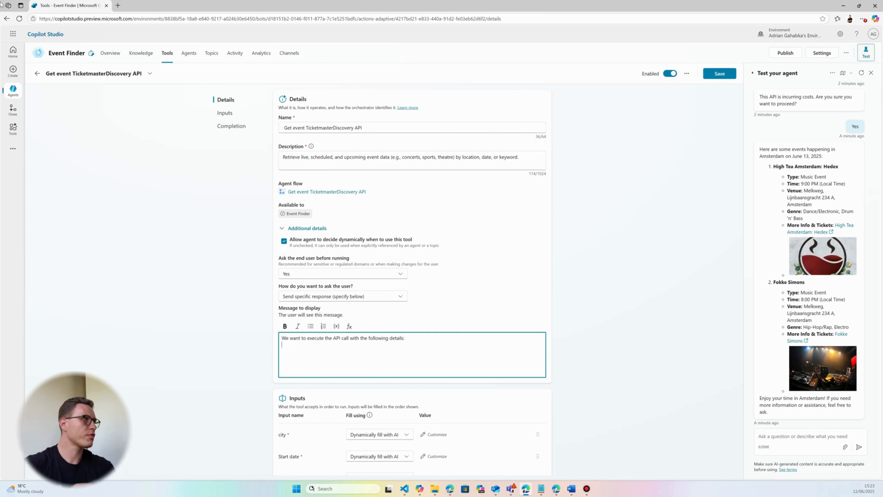
text(:)
key(Return)
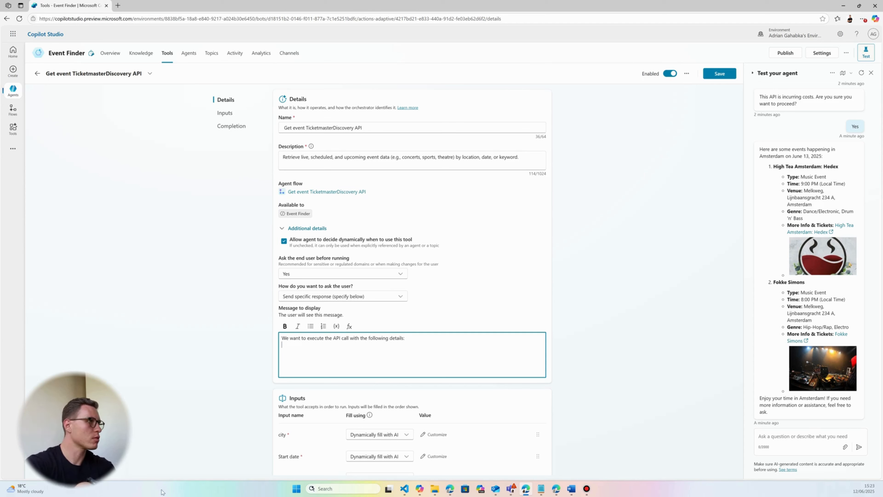
Step: Add a bulleted list with the items City, Start Date and End Date below the message's opening line
click(310, 325)
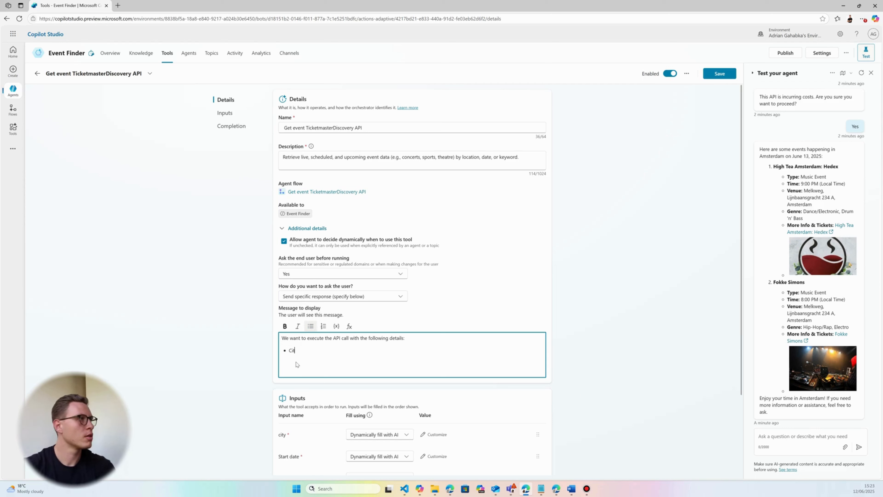
text(Star)
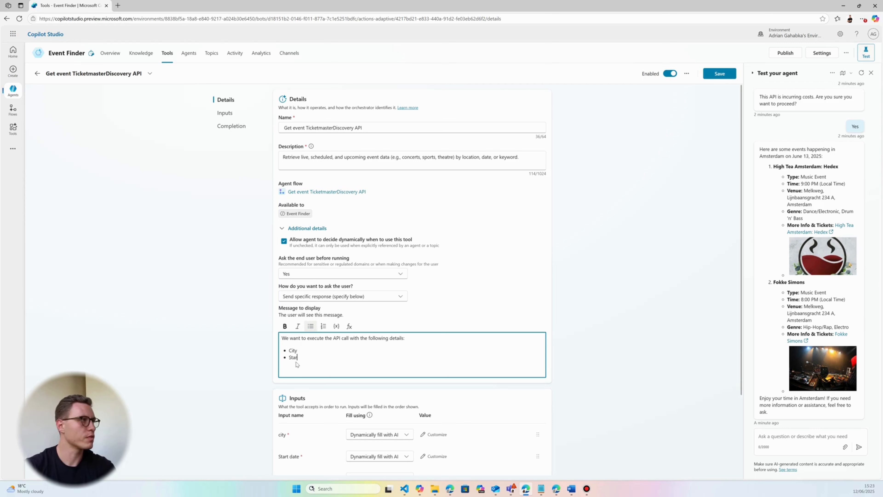
text(t Date)
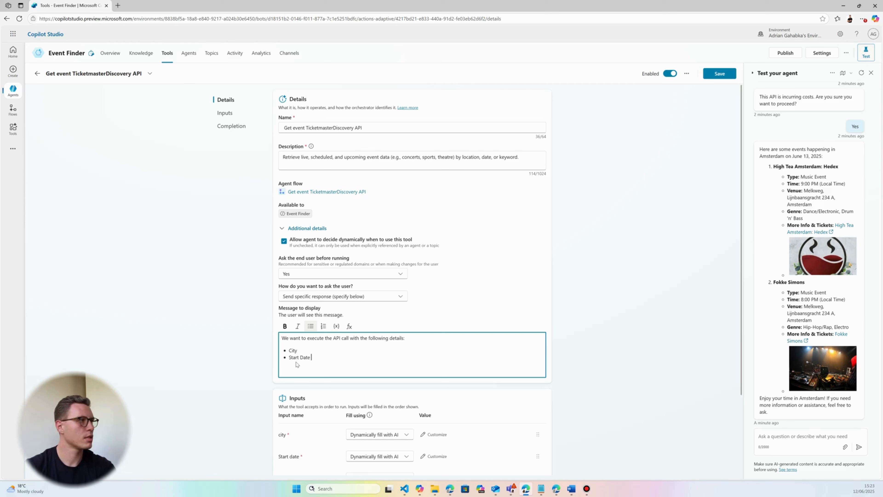
key(Return)
text(End Date)
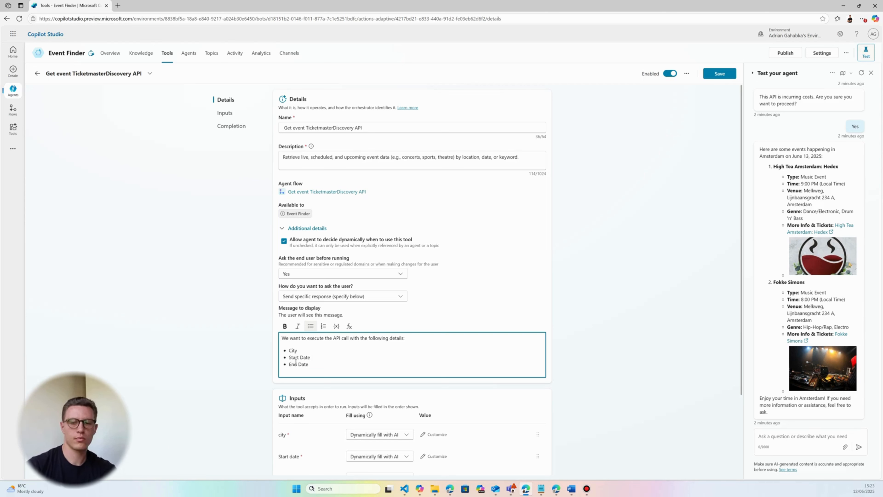
key(Return)
key(Return)
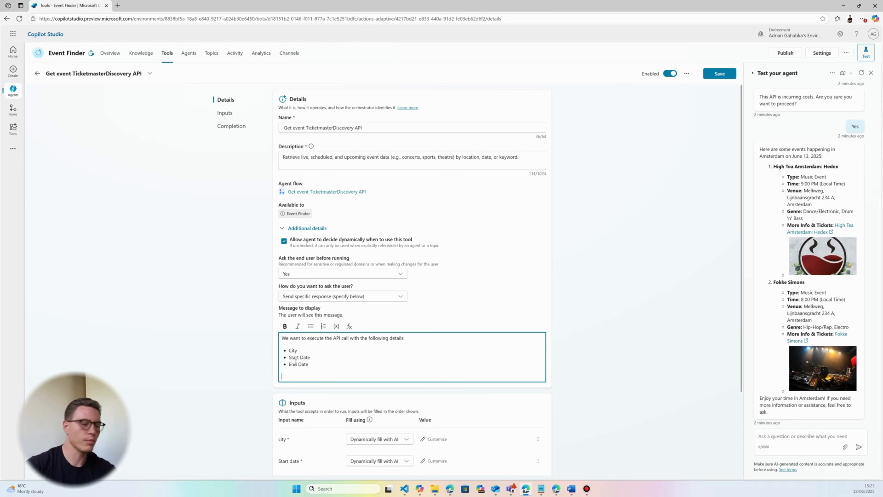
Step: Add the closing question "Are you sure you want to execute this API call?" below the bulleted list
text(Are you)
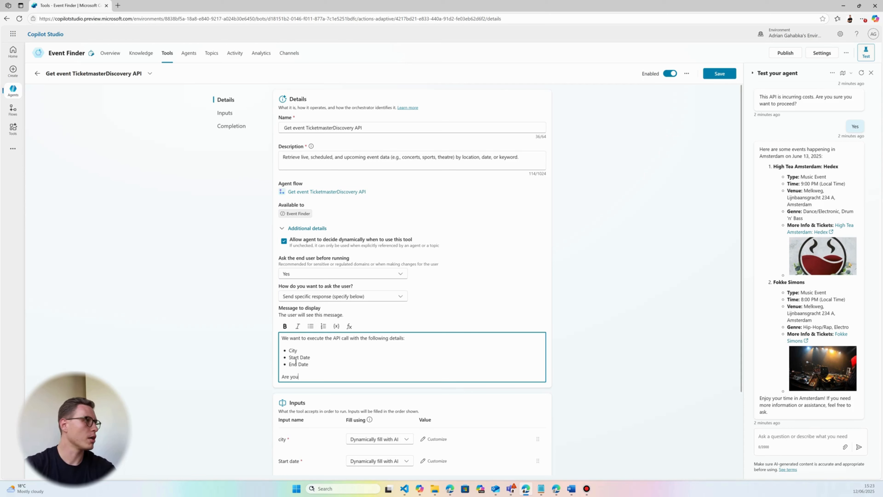
text( sure you w)
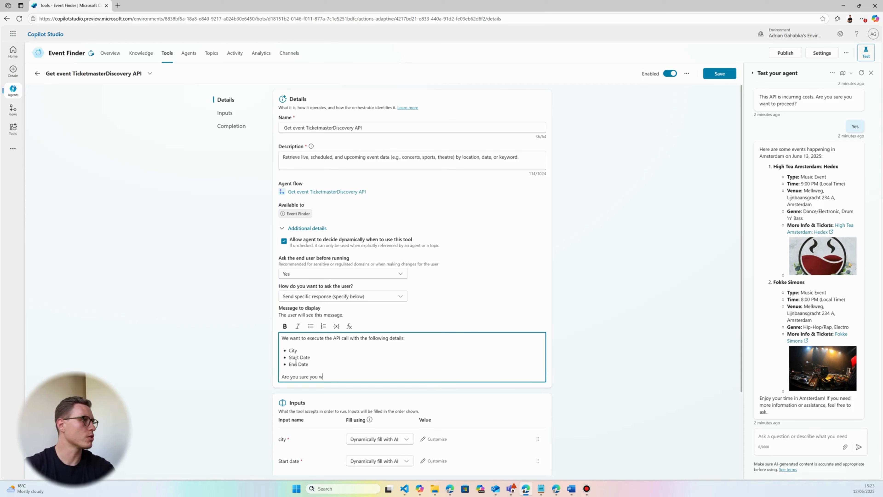
text(ant to exe)
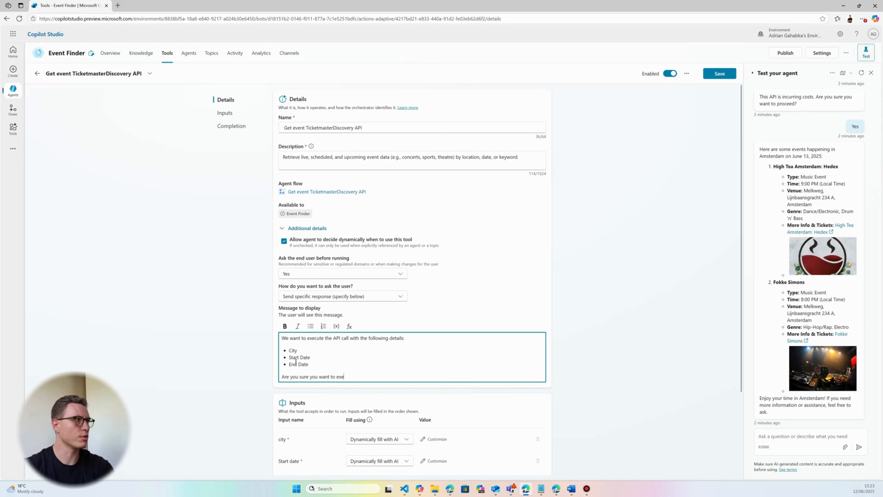
text(cute hi)
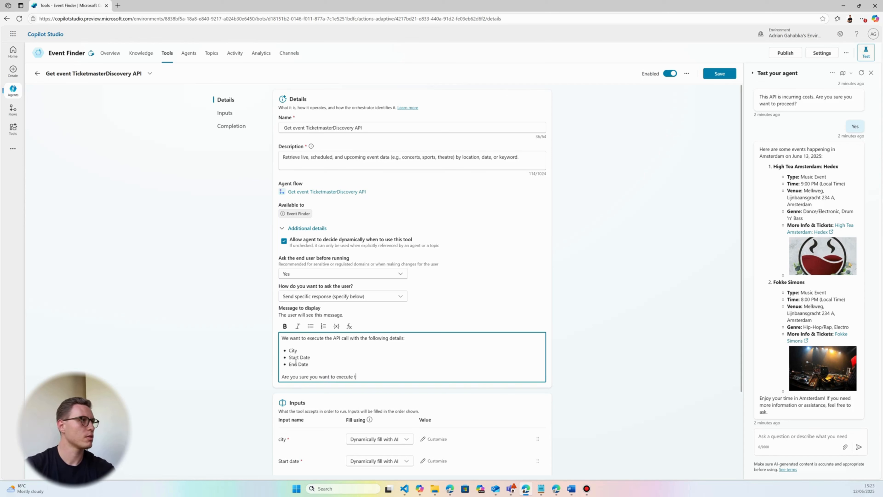
text(his API)
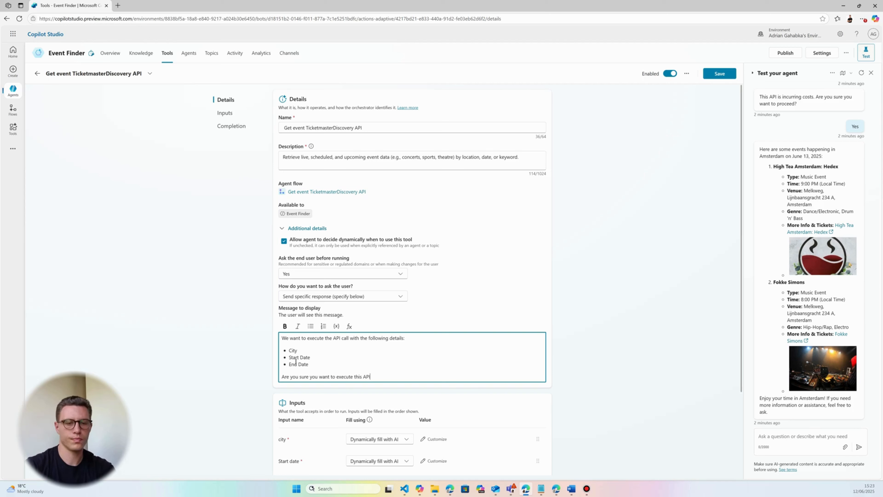
text( ca)
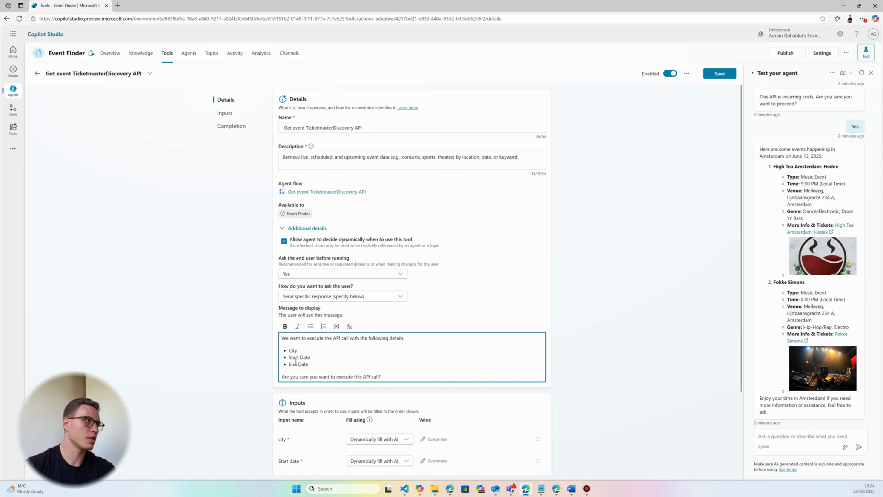
Step: Add a colon after the City bullet and review the custom variables available for insertion
click(301, 351)
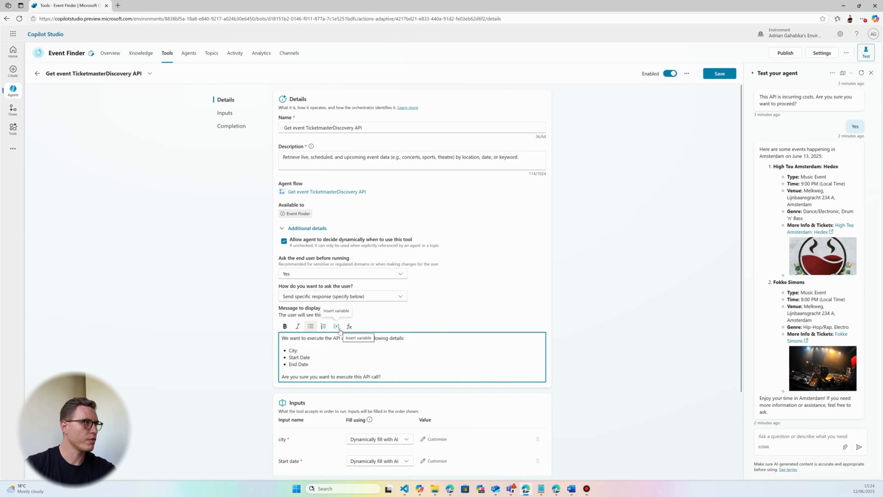
click(336, 326)
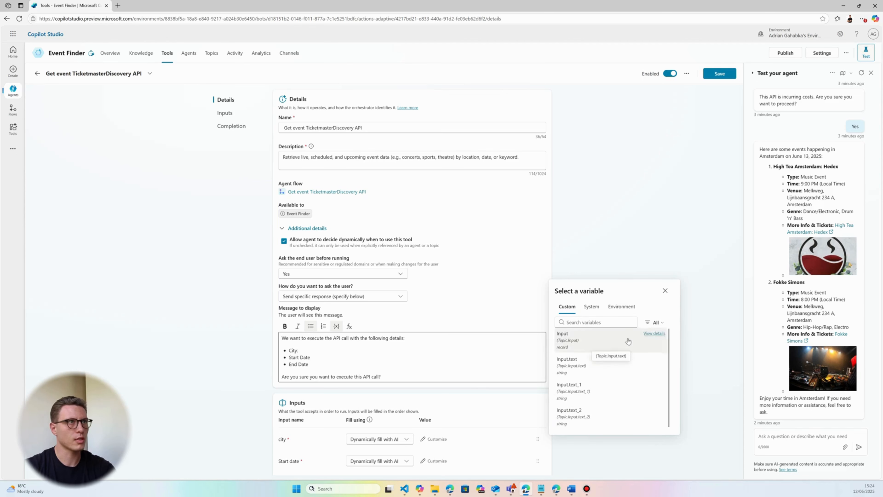
click(665, 291)
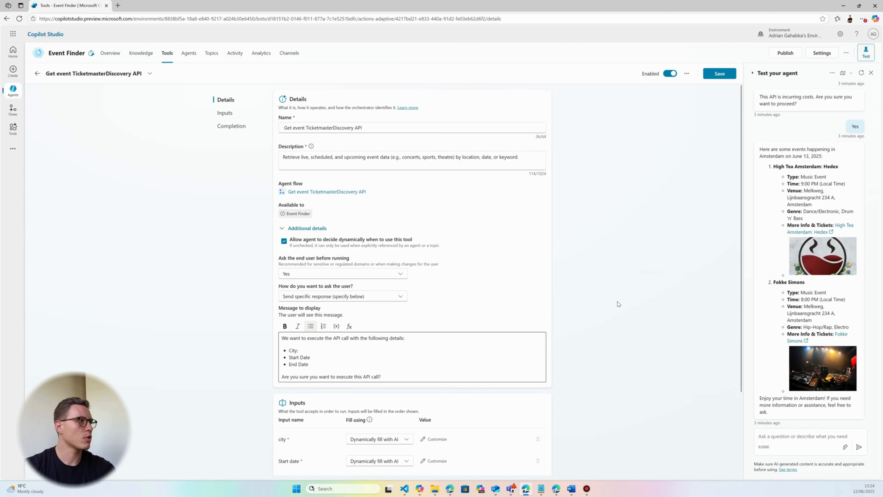
Step: Check in the tool's code view which property name the city input uses
scroll(616, 305, down, 3)
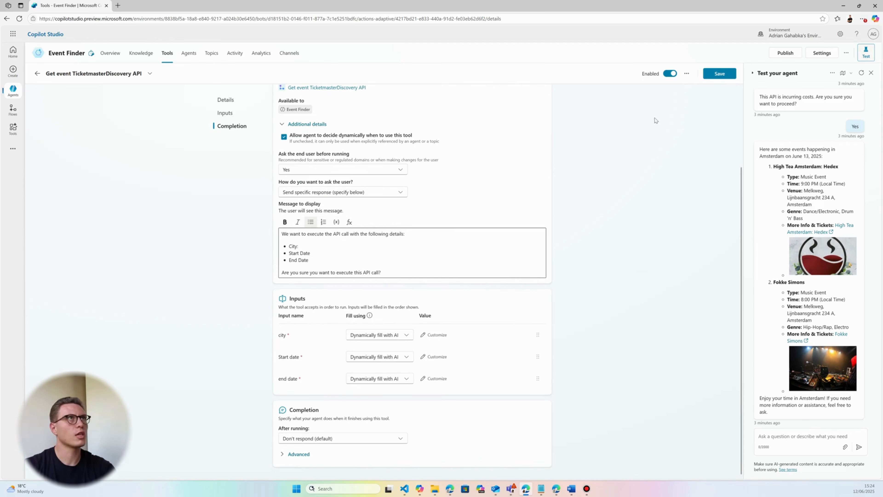
click(687, 75)
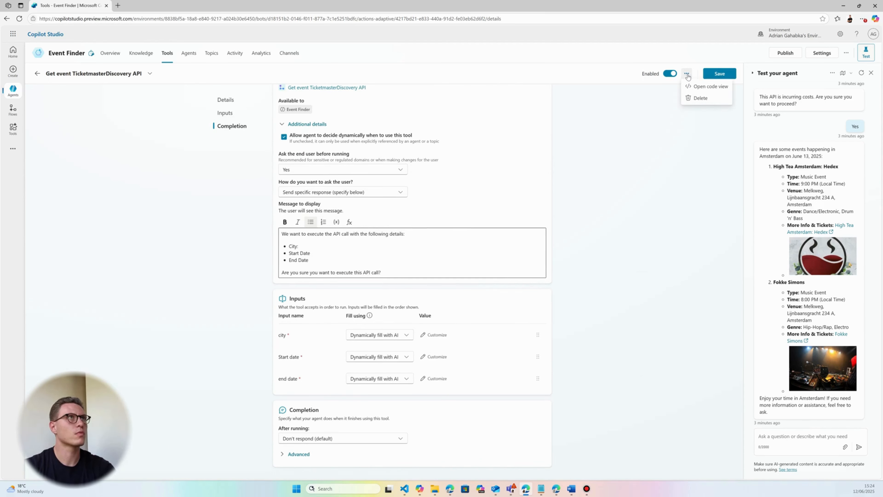
click(701, 89)
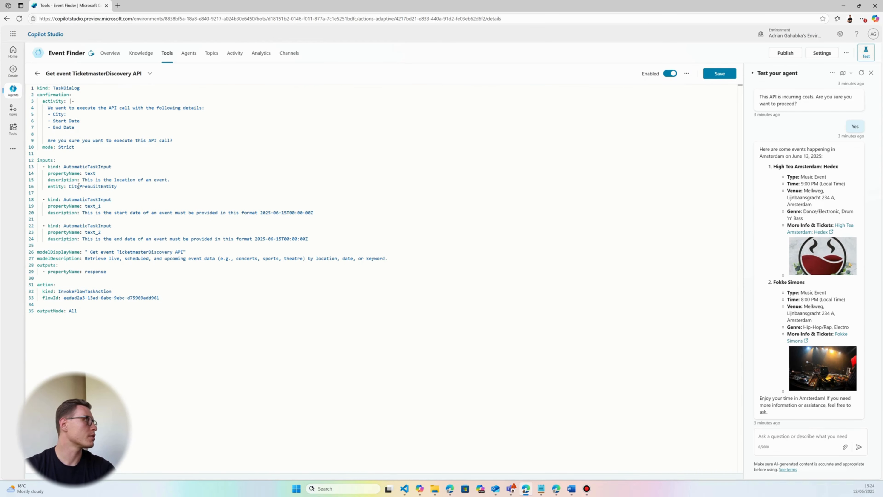
double_click(88, 173)
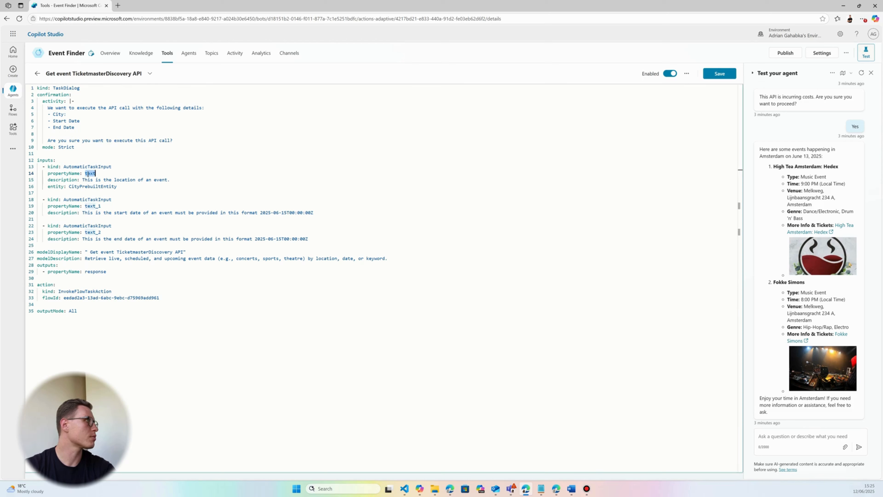
mouse_move(95, 189)
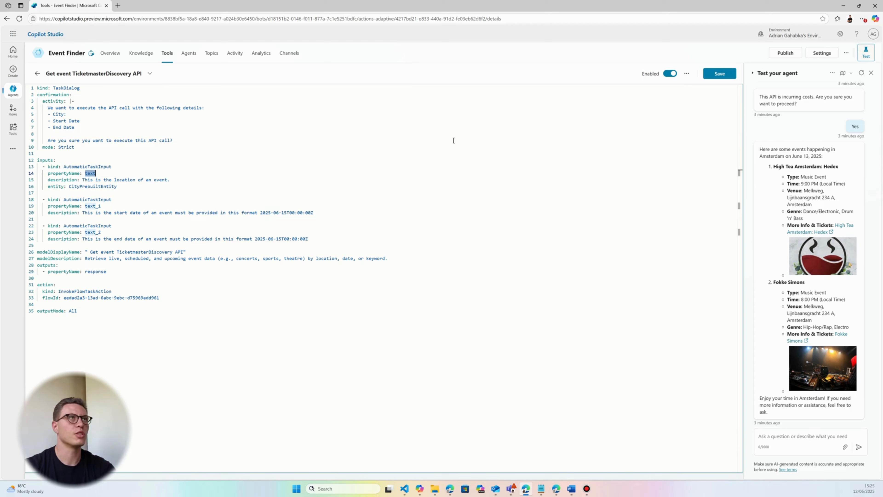
click(687, 73)
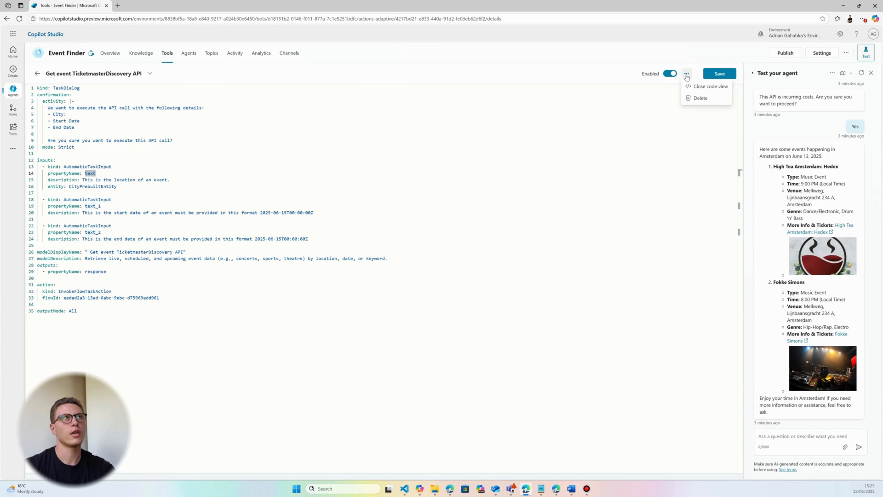
click(696, 87)
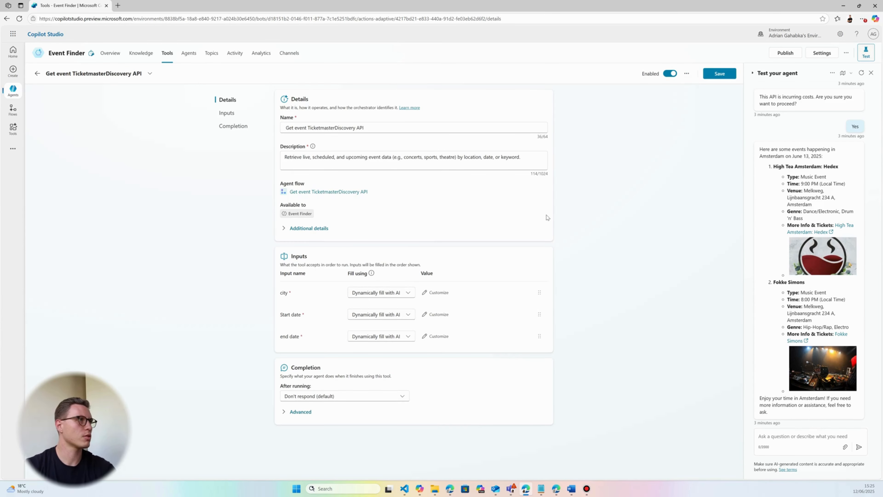
Step: Insert the Input.text variable after "City:" in the confirmation message
click(319, 231)
click(330, 349)
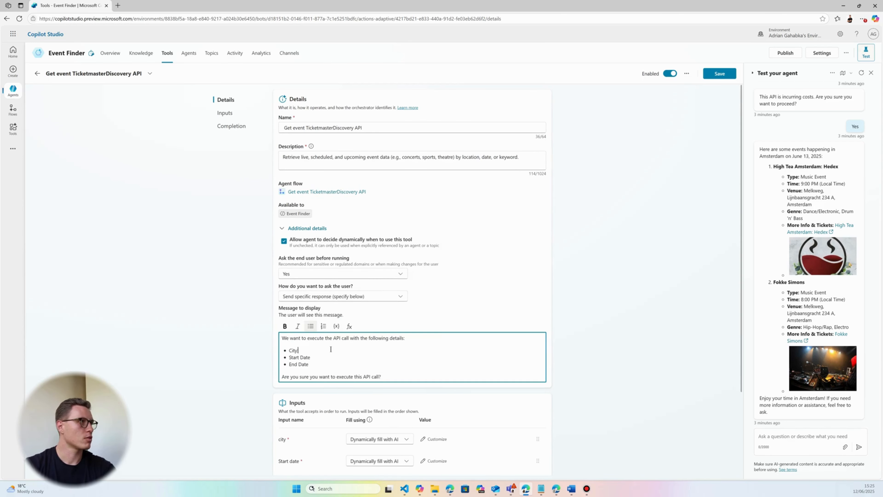
click(336, 326)
click(596, 362)
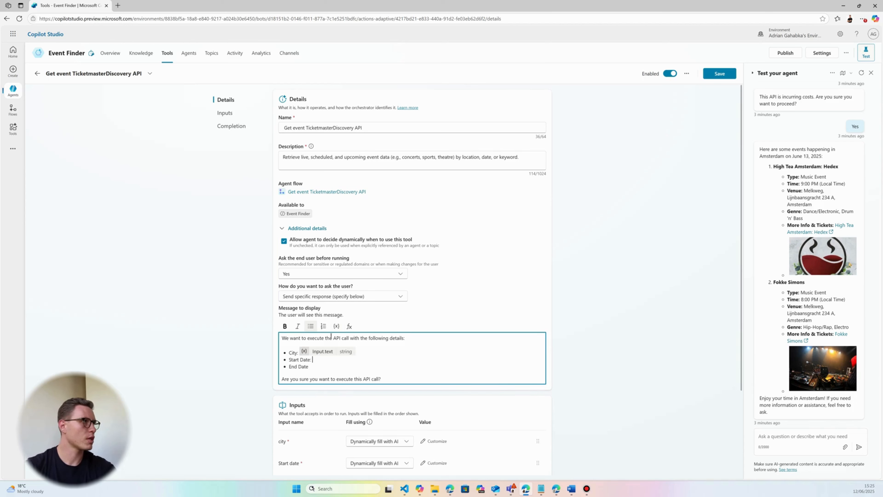
Step: Insert the Input.text_1 variable after "Start Date:" and Input.text_2 after "End Date:" in the confirmation message, and save the tool
click(336, 326)
click(583, 391)
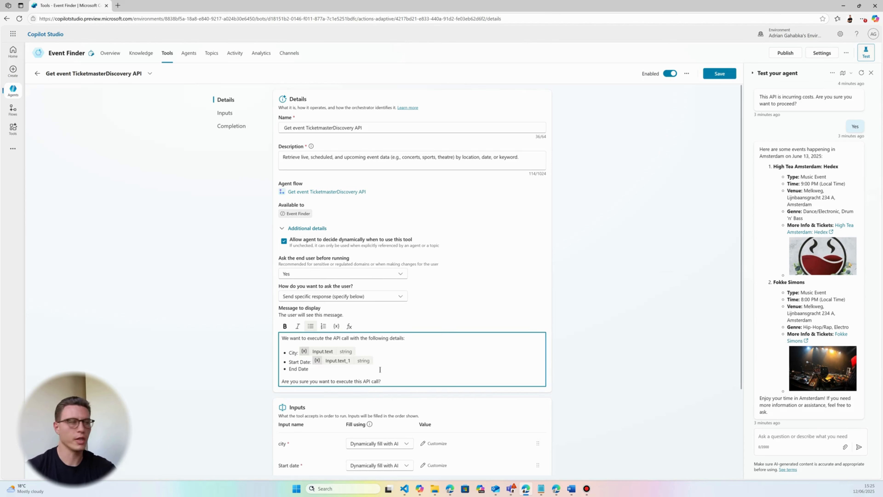
text(:)
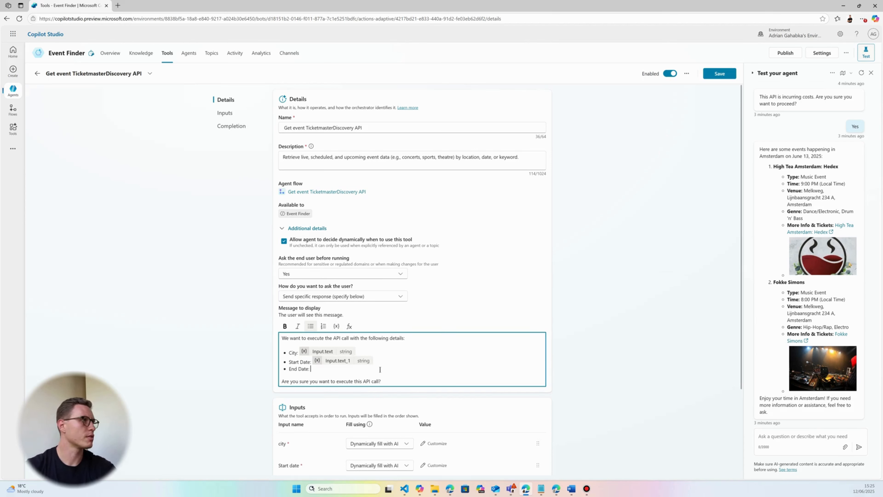
click(336, 326)
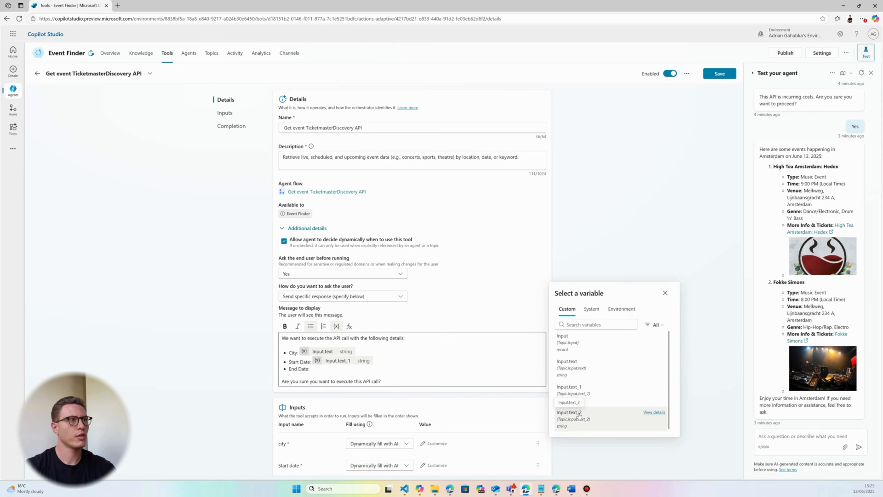
click(579, 415)
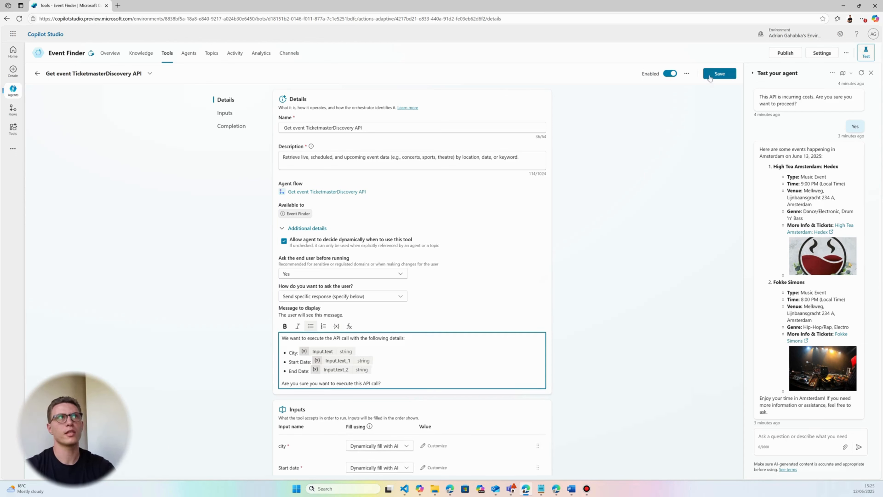
click(719, 73)
Step: Start a new test conversation and resend the earlier question "What are the events on 13.06.2025 in Amsterdam"
scroll(808, 162, up, 3)
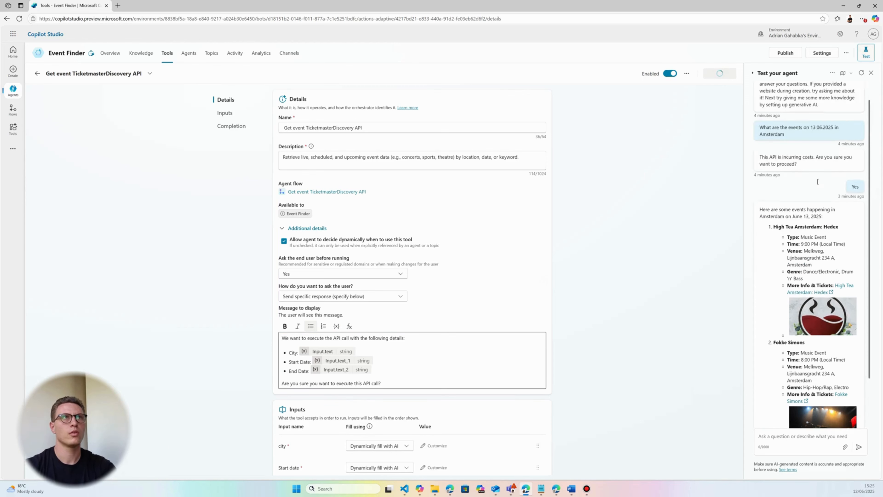
drag(787, 159, 761, 152)
key(ctrl+c)
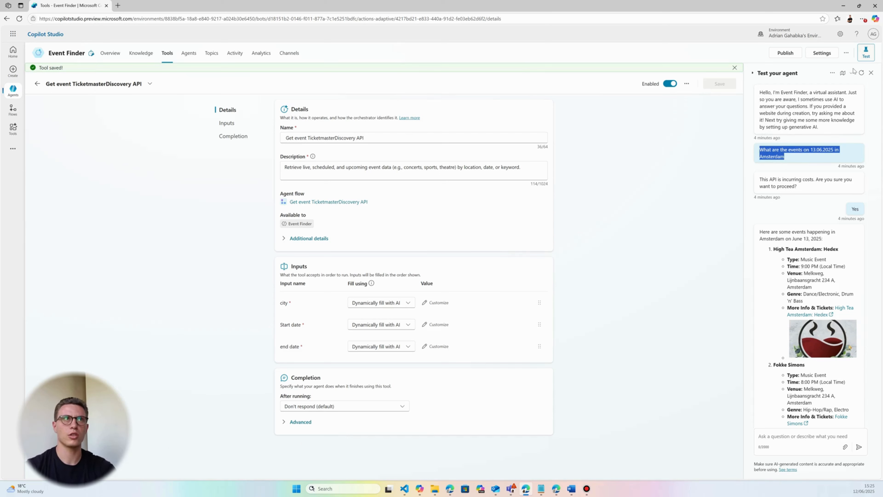
click(861, 74)
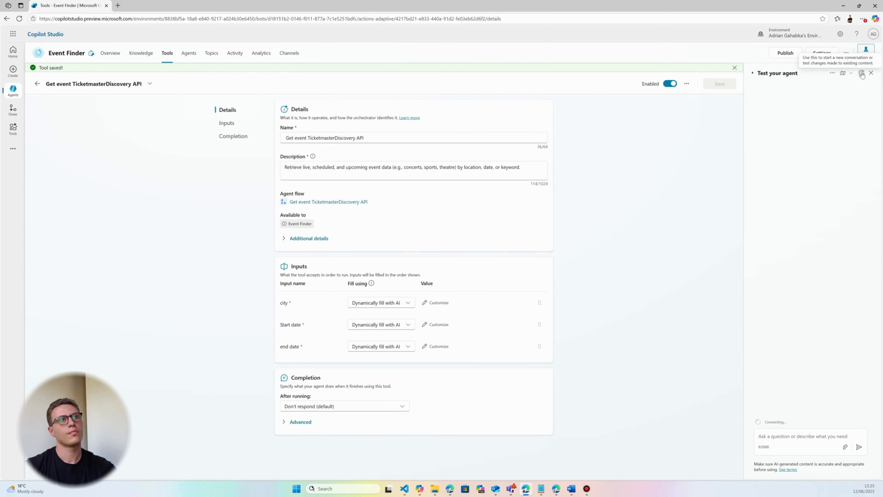
click(826, 433)
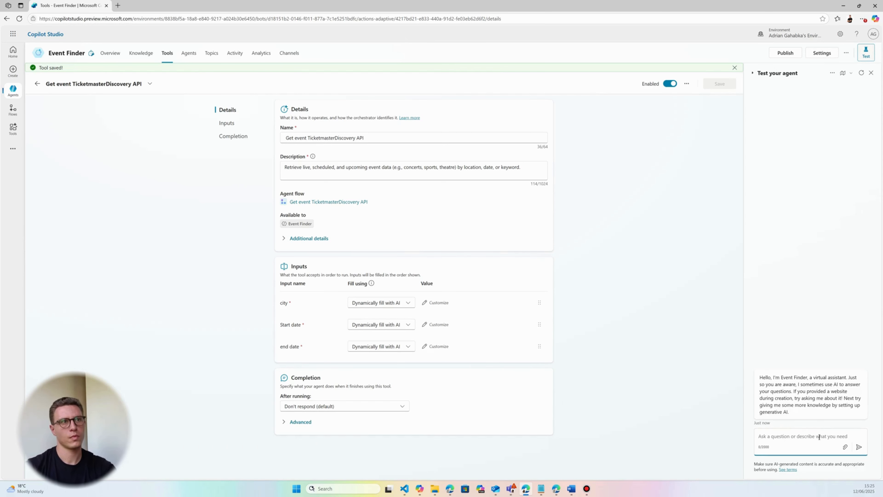
key(ctrl+v)
key(Return)
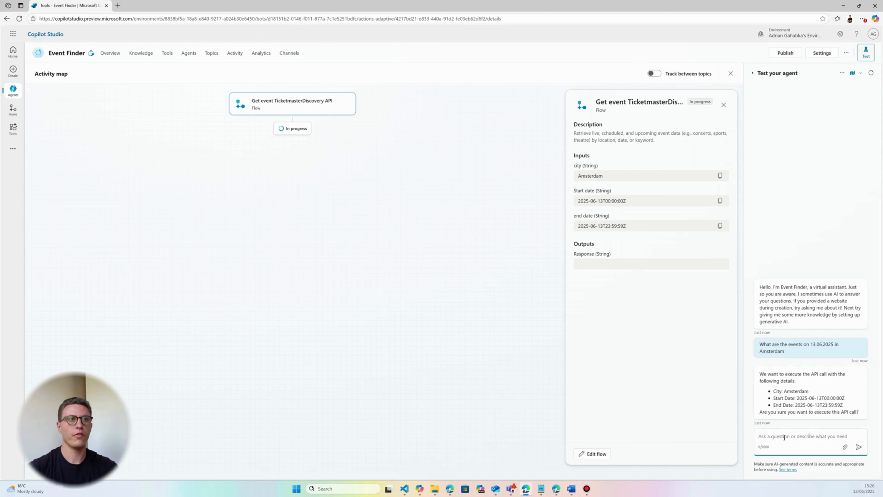
Step: Approve the API call in the test chat with "Yes" and review the agent's reply
text(Yes)
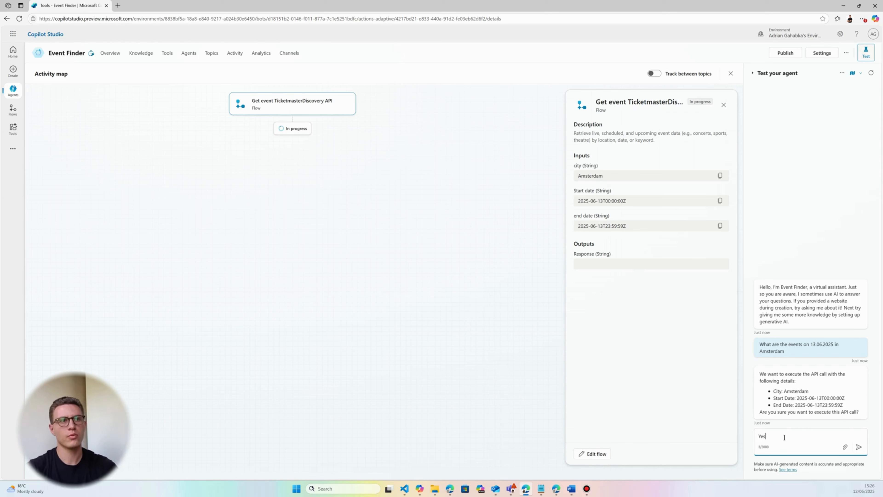
key(Return)
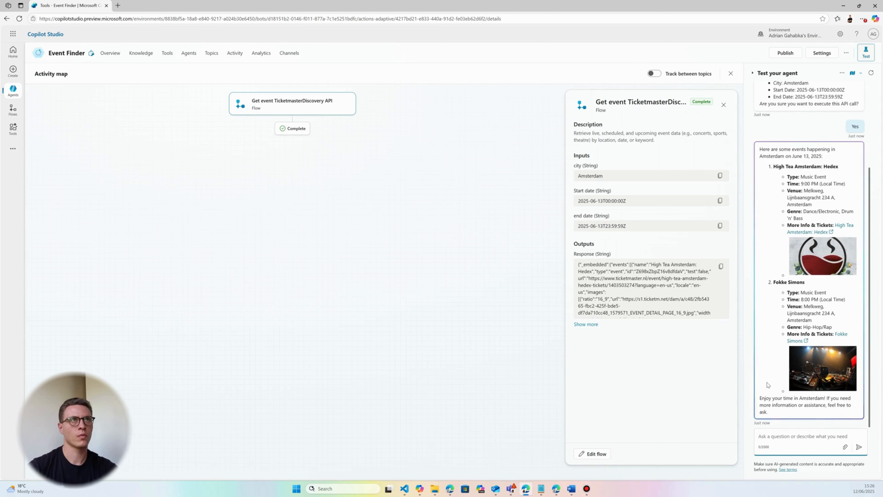
scroll(776, 340, up, 2)
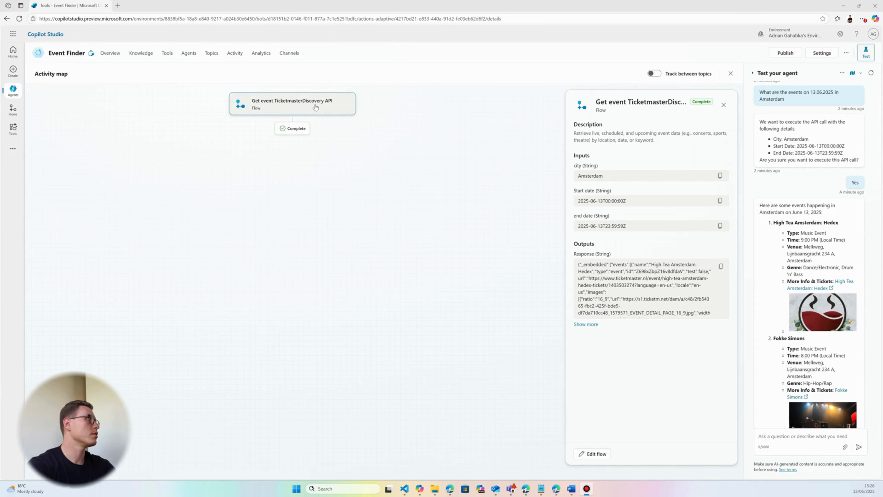
Step: Reopen the Get event TicketmasterDiscovery API tool, review its after-running options and expand the advanced completion settings
click(166, 53)
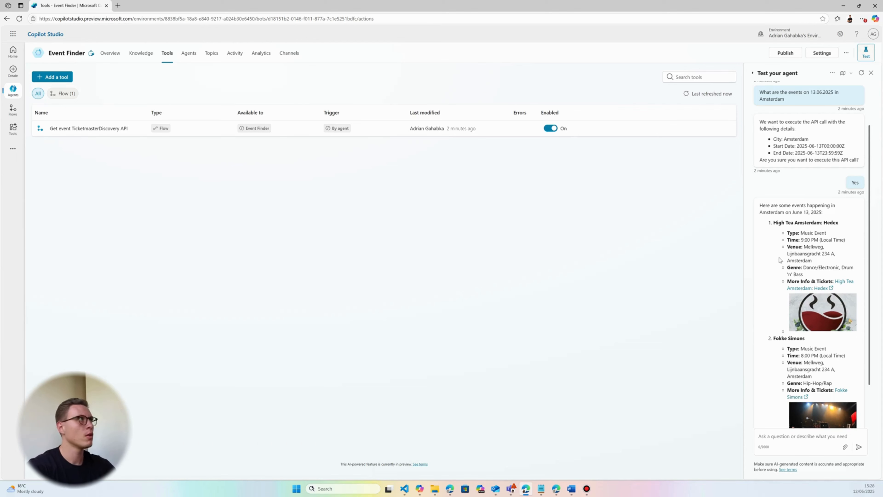
click(66, 128)
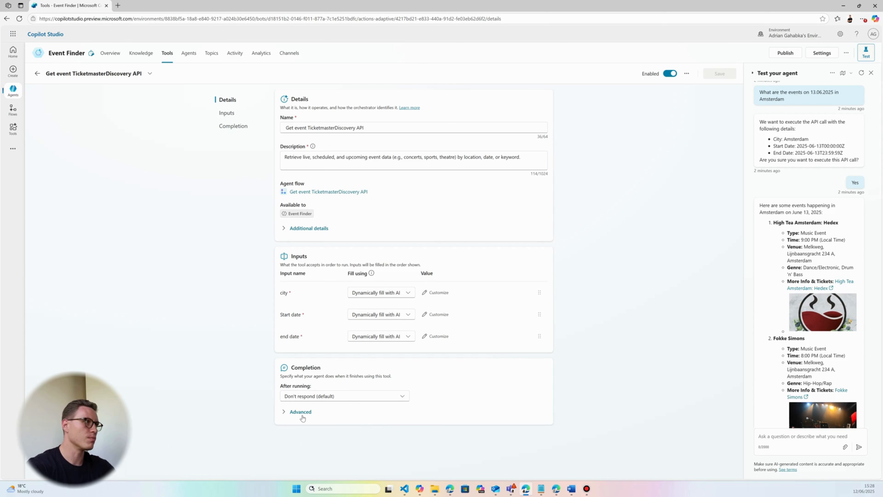
click(304, 396)
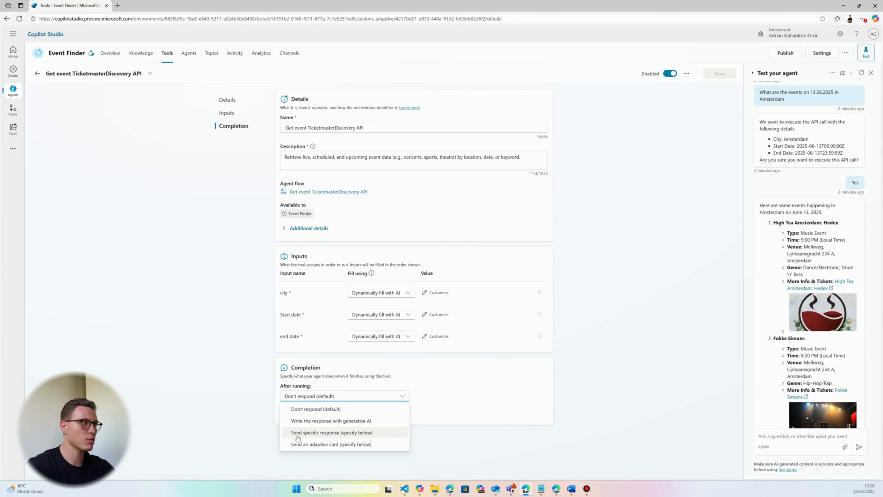
click(440, 441)
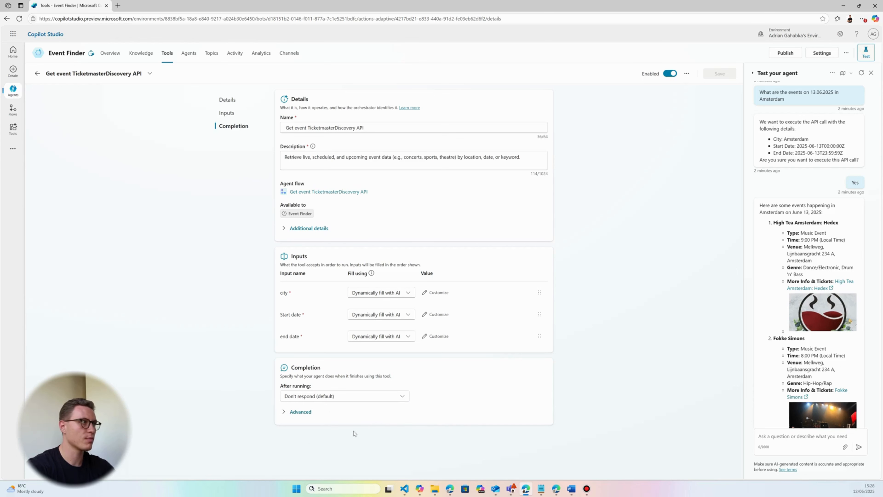
click(300, 415)
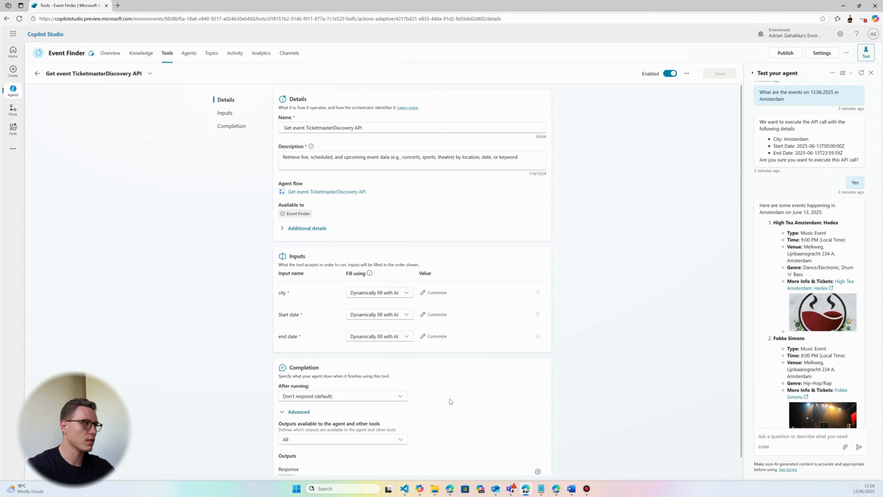
scroll(449, 401, down, 1)
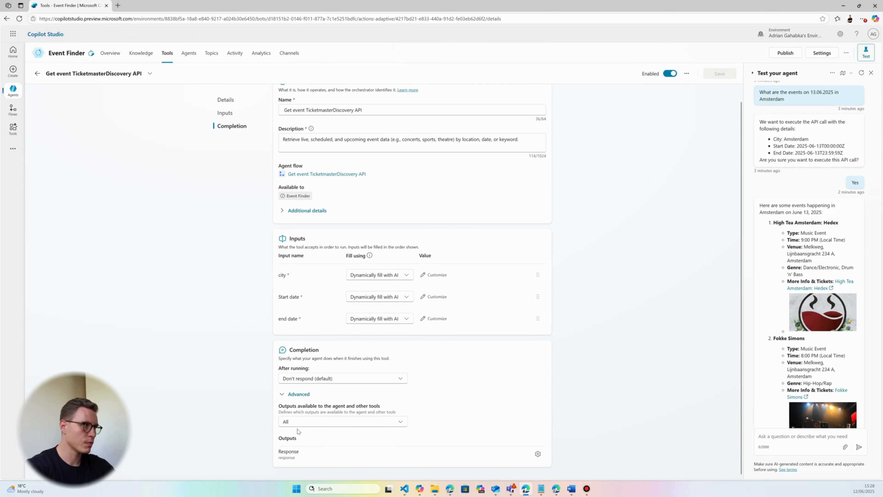
Step: Try Specific for the outputs available to the agent and other tools, and restore the setting to All
click(324, 423)
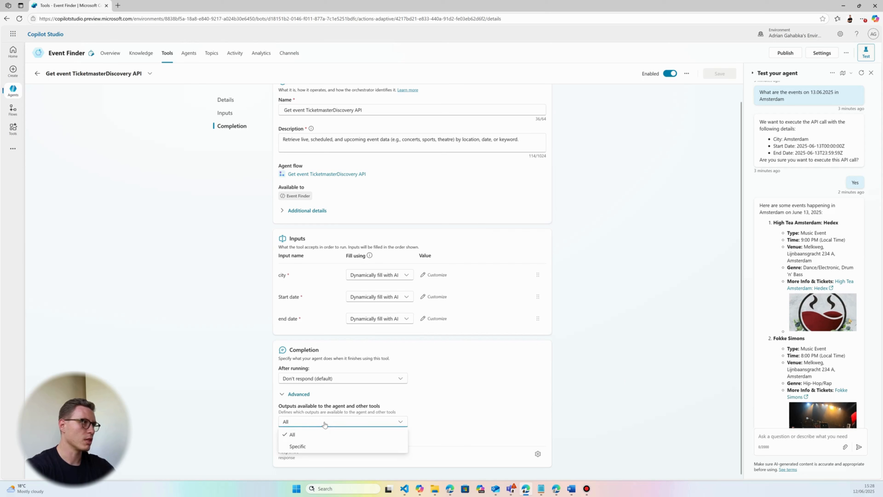
click(301, 447)
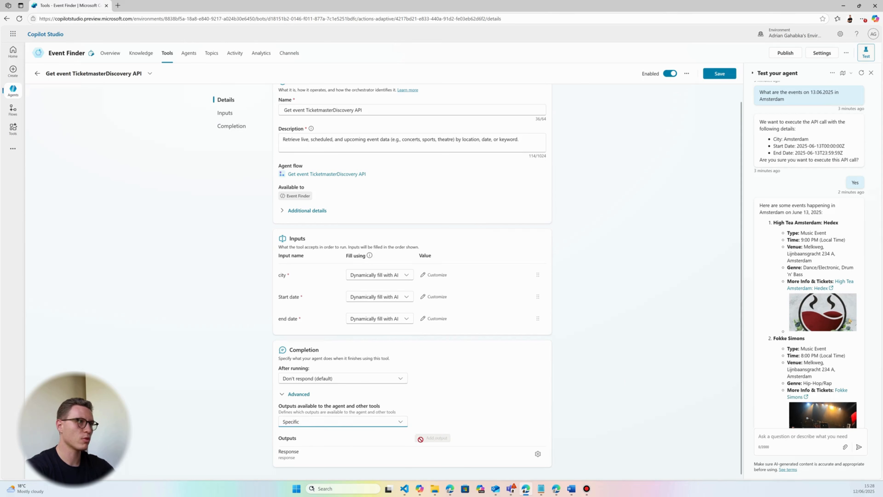
click(375, 425)
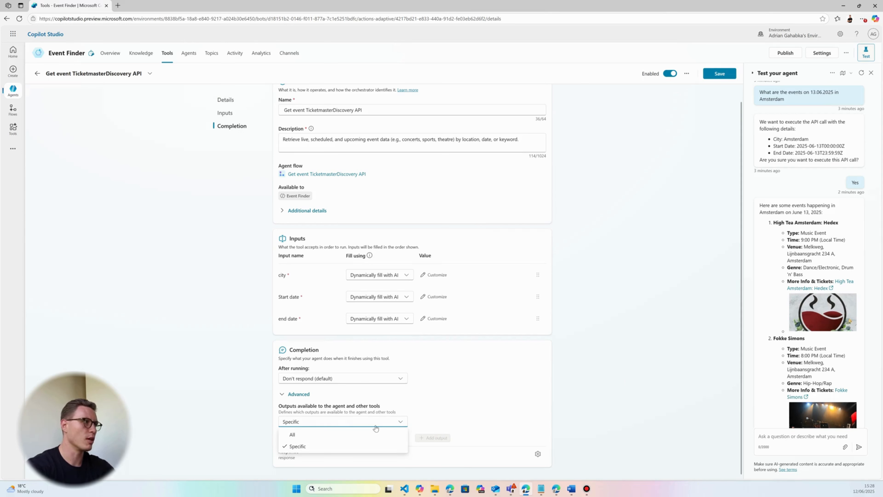
click(330, 434)
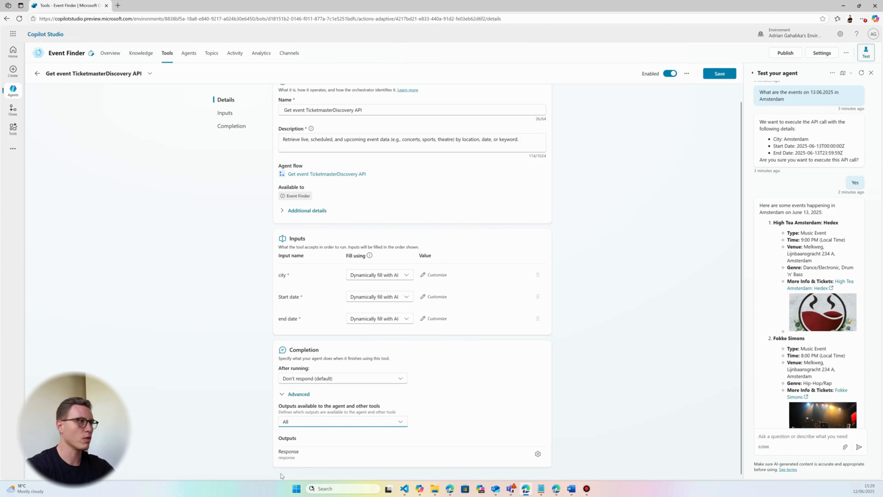
Step: Fill in the Response output's description with instructions to always interpret the JSON output as event name, type, time and venue, including an example event
click(538, 454)
scroll(460, 407, down, 2)
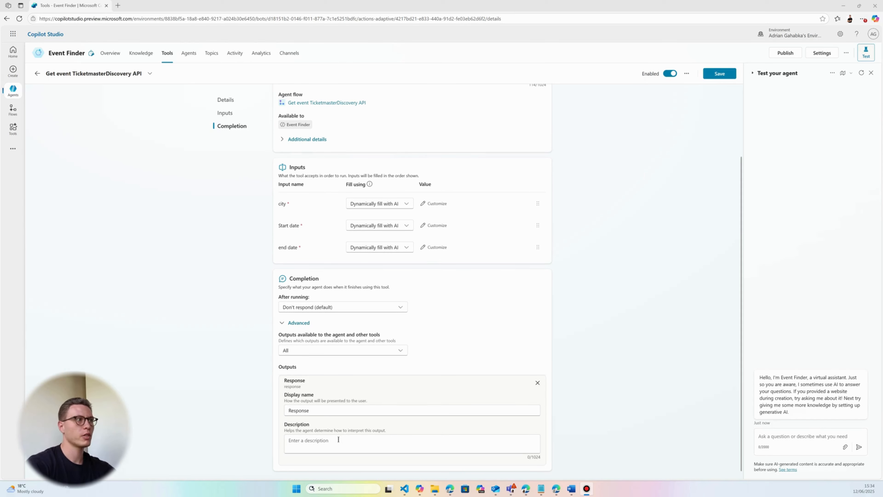
click(338, 439)
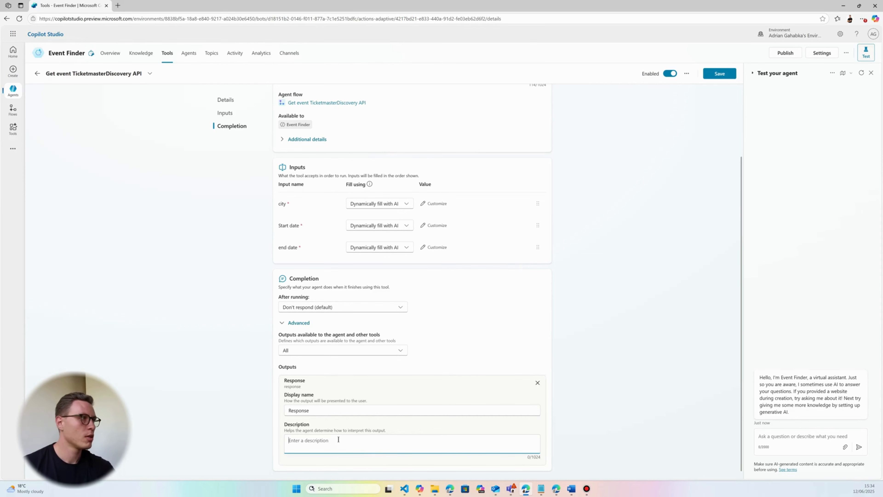
key(ctrl+v)
scroll(339, 439, up, 5)
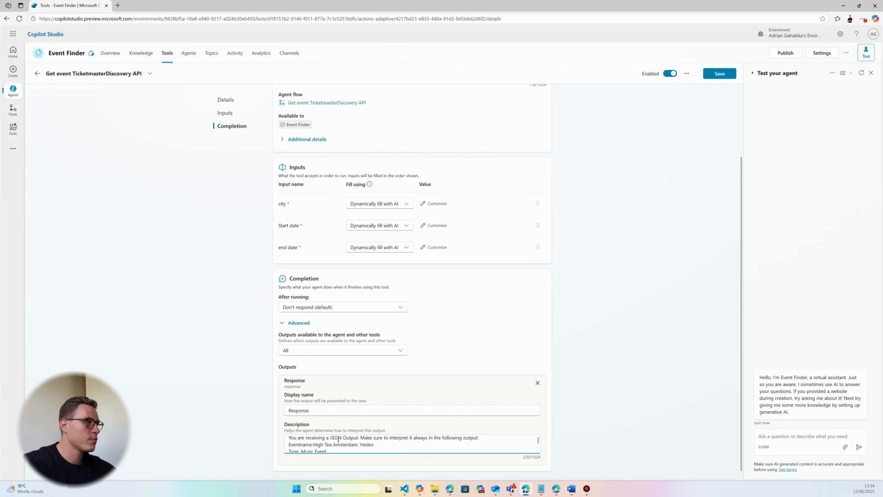
scroll(446, 405, down, 1)
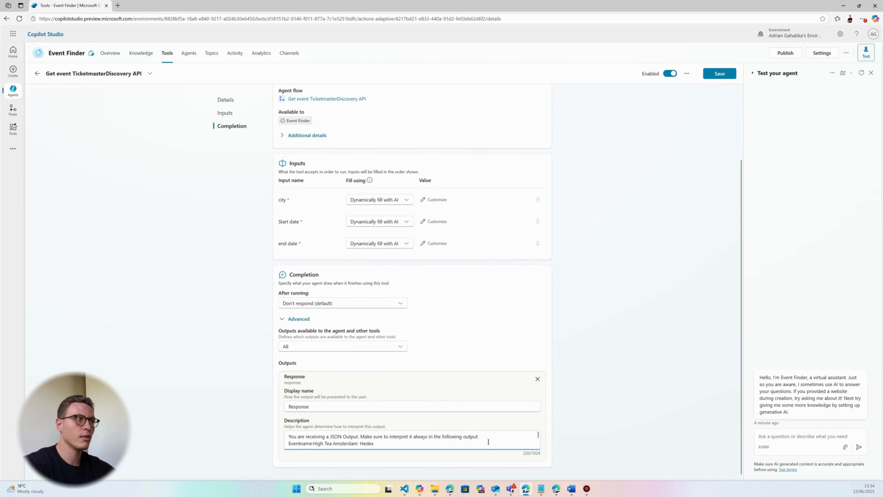
scroll(488, 442, down, 1)
scroll(390, 446, up, 1)
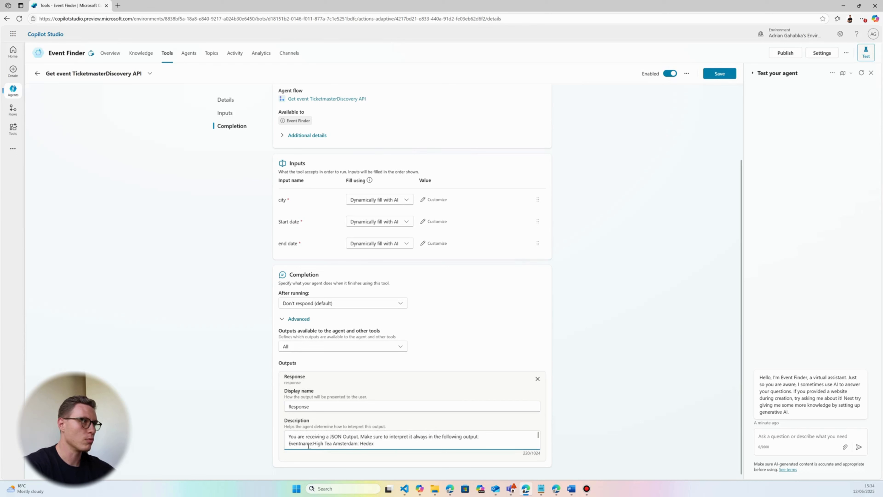
scroll(331, 443, down, 2)
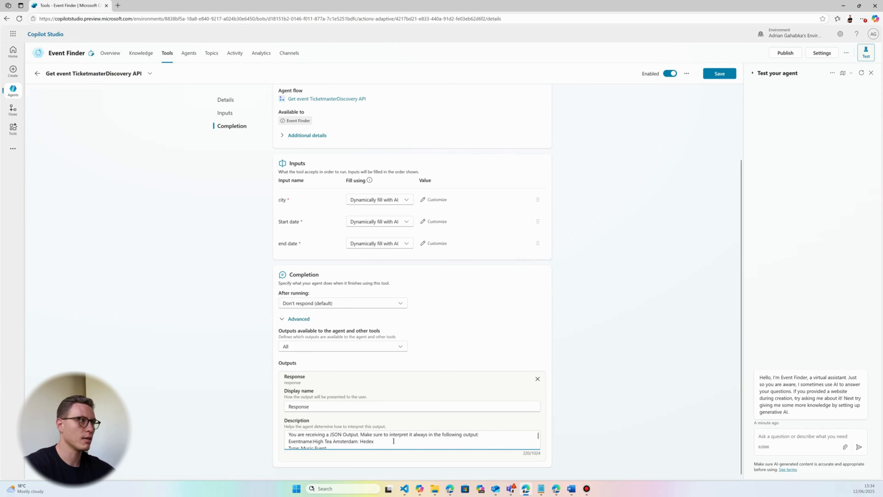
scroll(304, 443, down, 1)
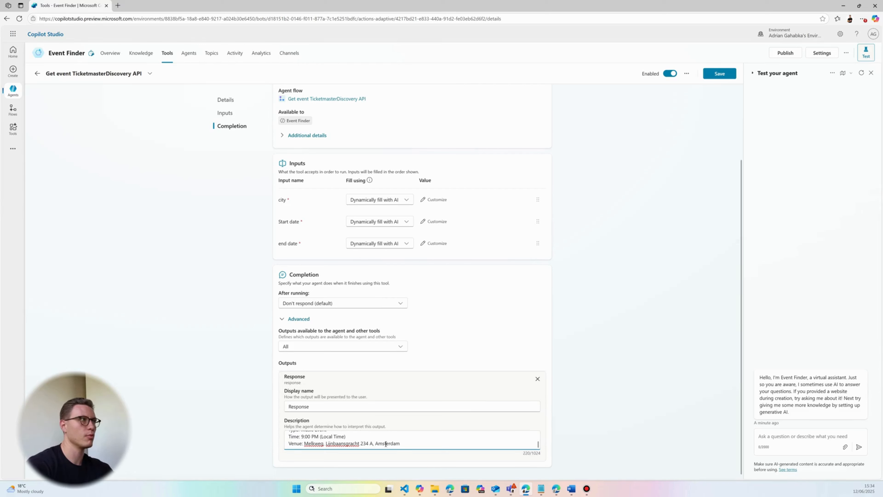
Step: Set the tool's after-running behaviour to "Write the response with generative AI" and save the tool
click(334, 307)
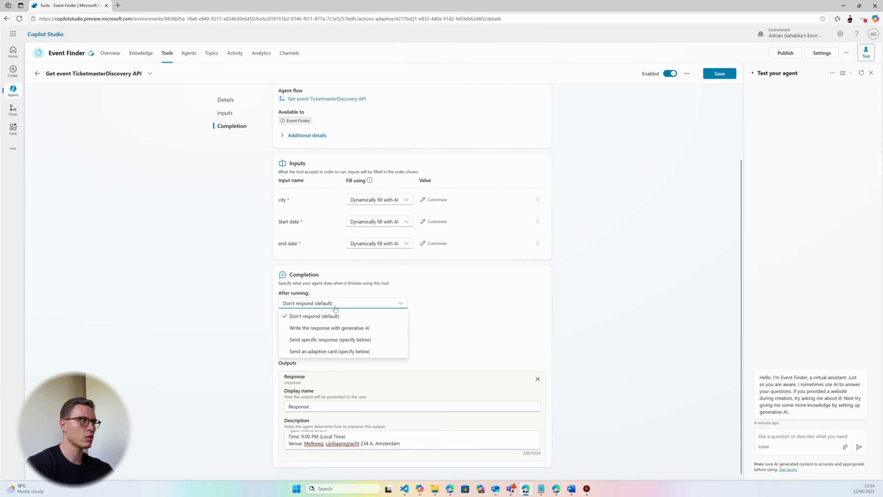
click(340, 332)
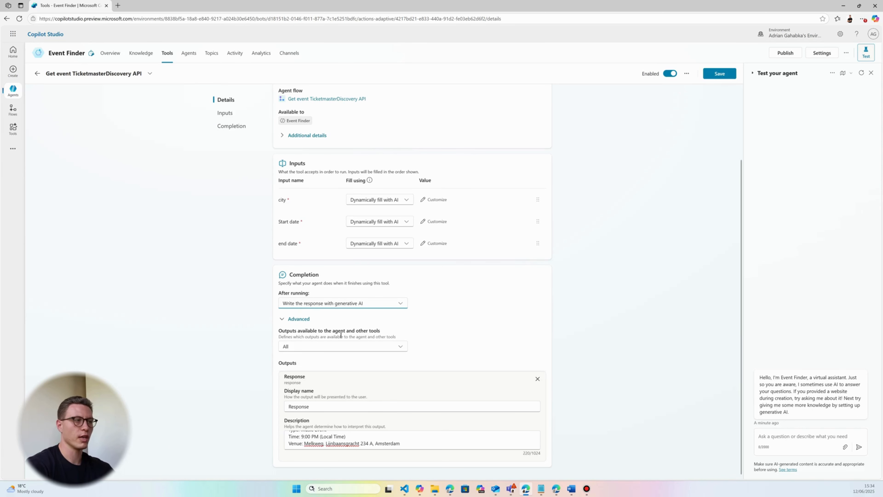
click(719, 73)
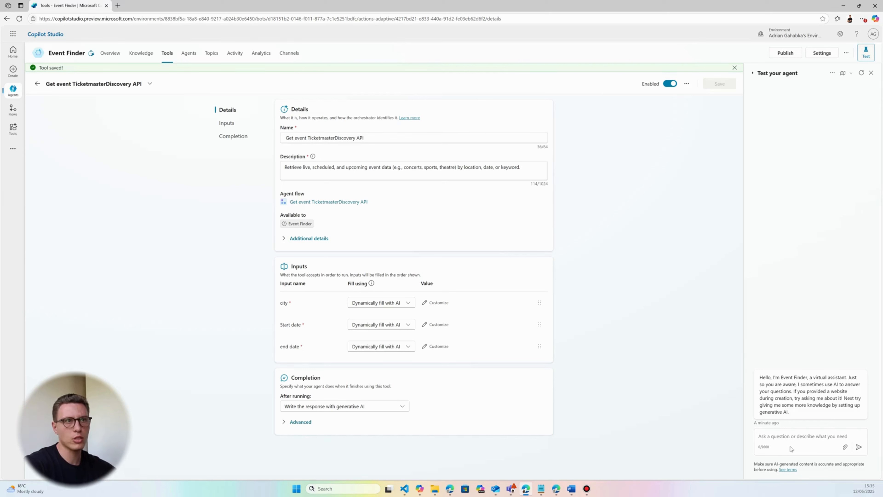
Step: Ask the test agent "What are the events in amsterdam on 13.06.2025" and approve the API call with "yes"
click(810, 449)
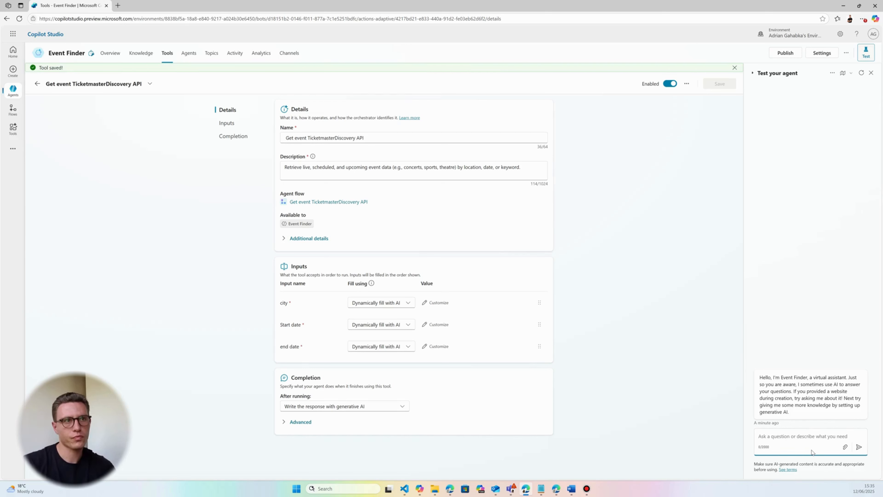
text(W)
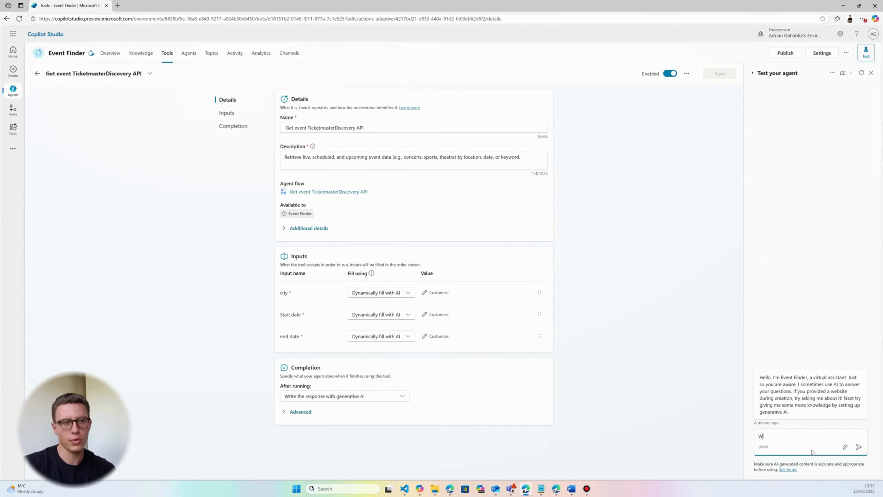
text(hat are the ev)
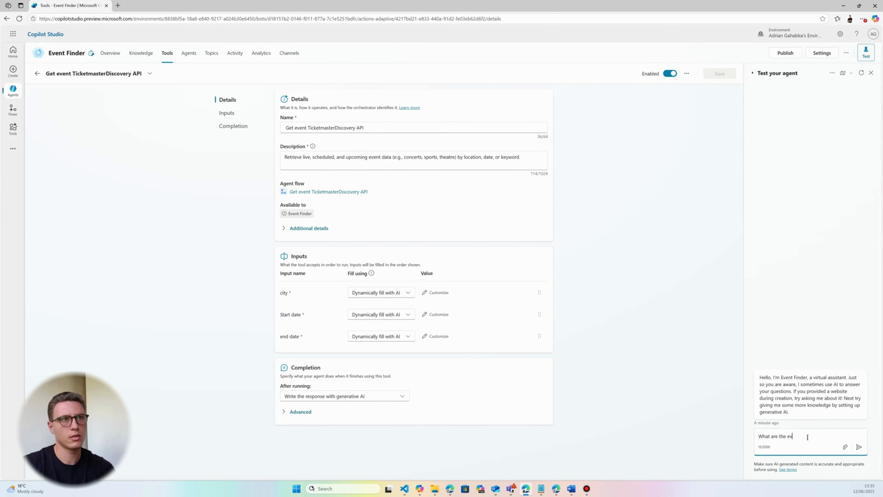
text(ents in amsterd)
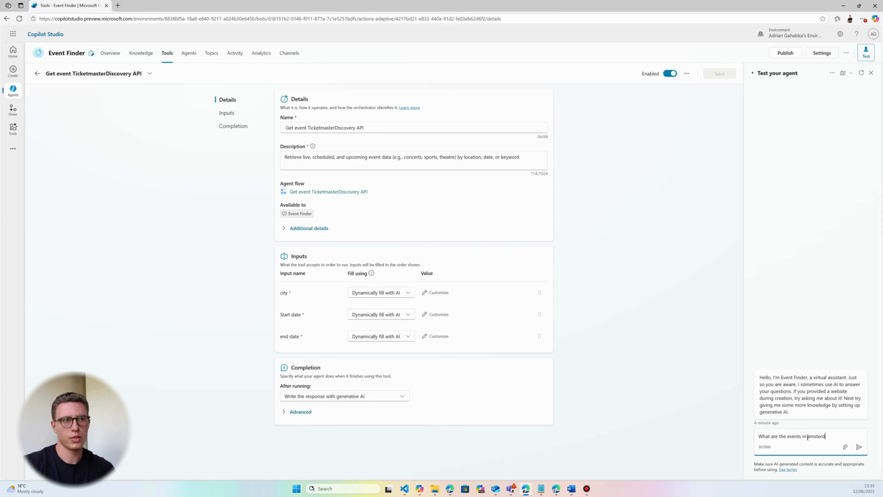
text(am on 13)
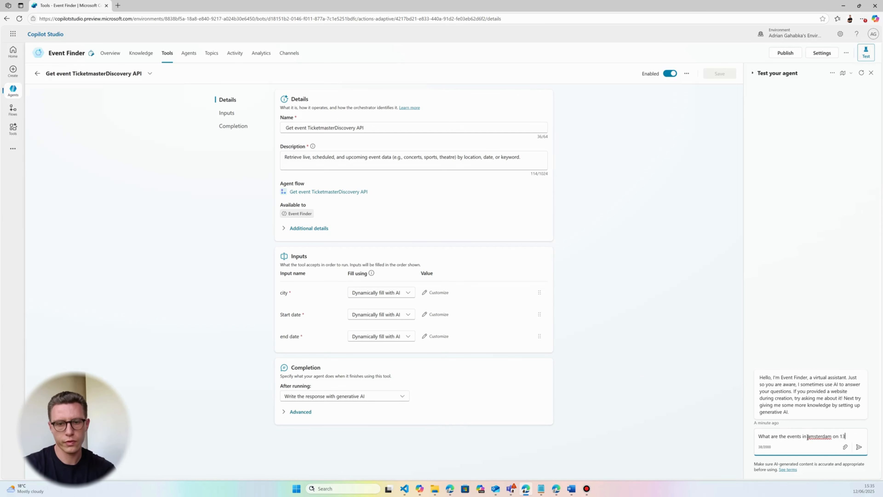
text(.06.2025)
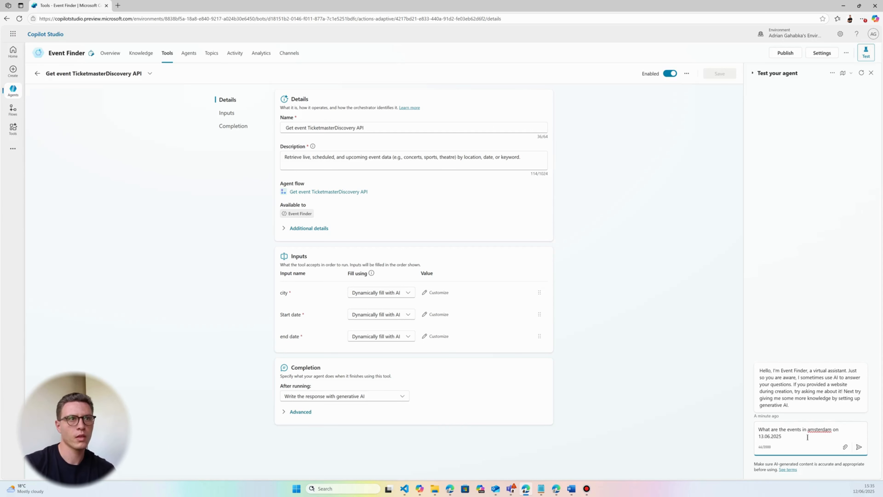
key(Return)
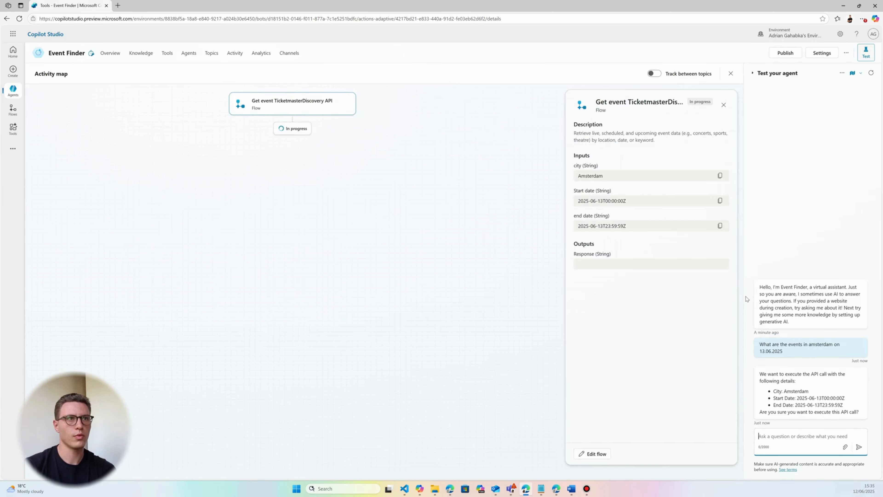
text(yes)
key(Return)
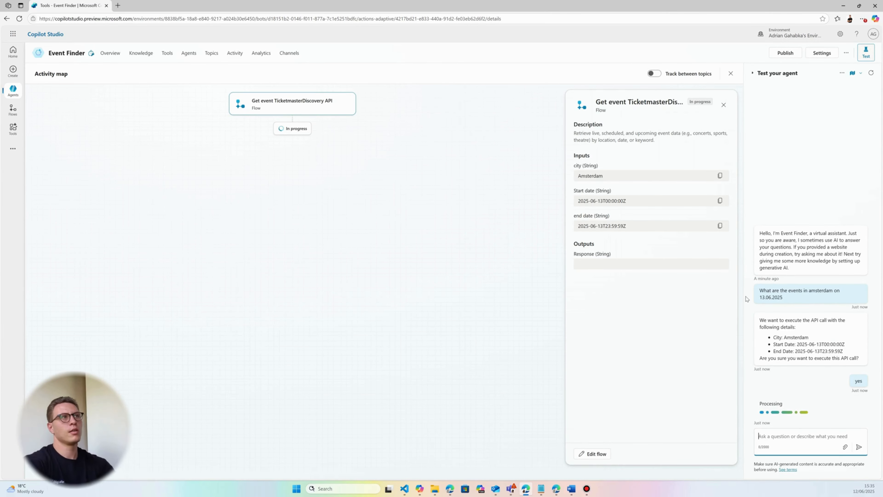